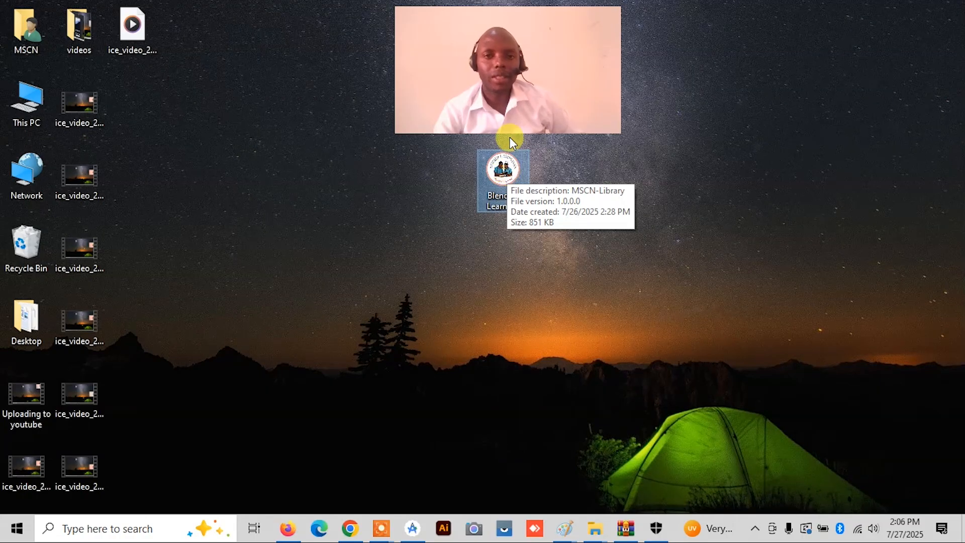
Step: Launch Blended Learning from the desktop and open its YouTube channel page
left_click_drag(514, 80, 773, 111)
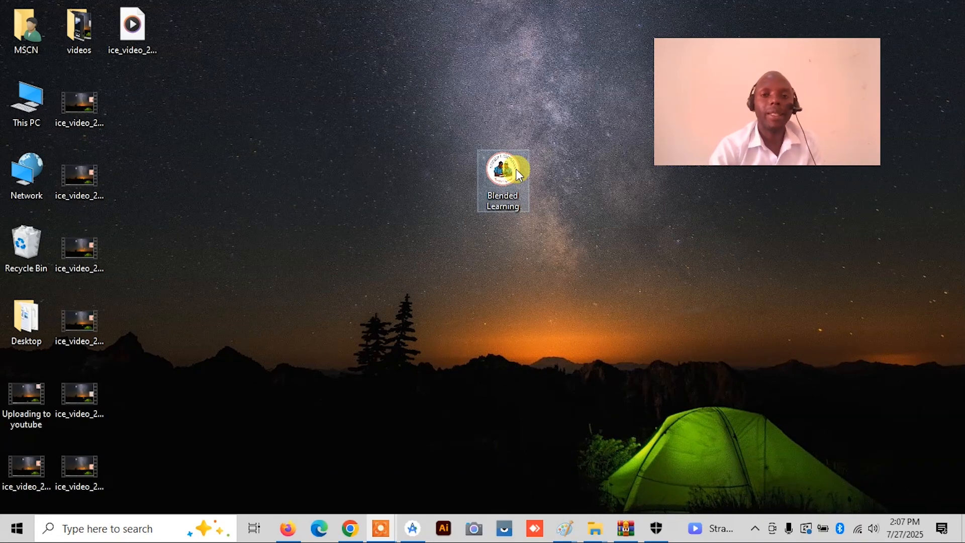
left_click_drag(728, 131, 459, 101)
double_click(512, 183)
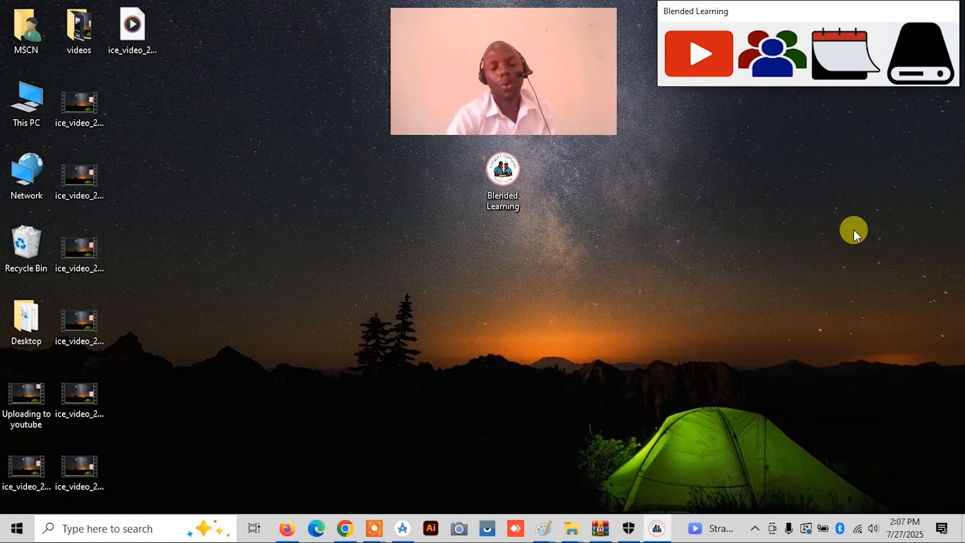
left_click(706, 63)
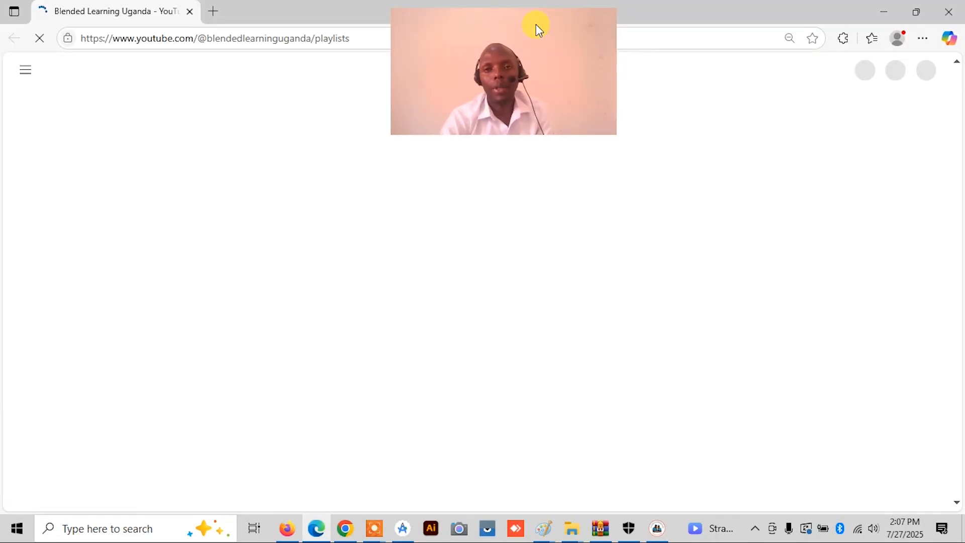
left_click_drag(538, 29, 884, 374)
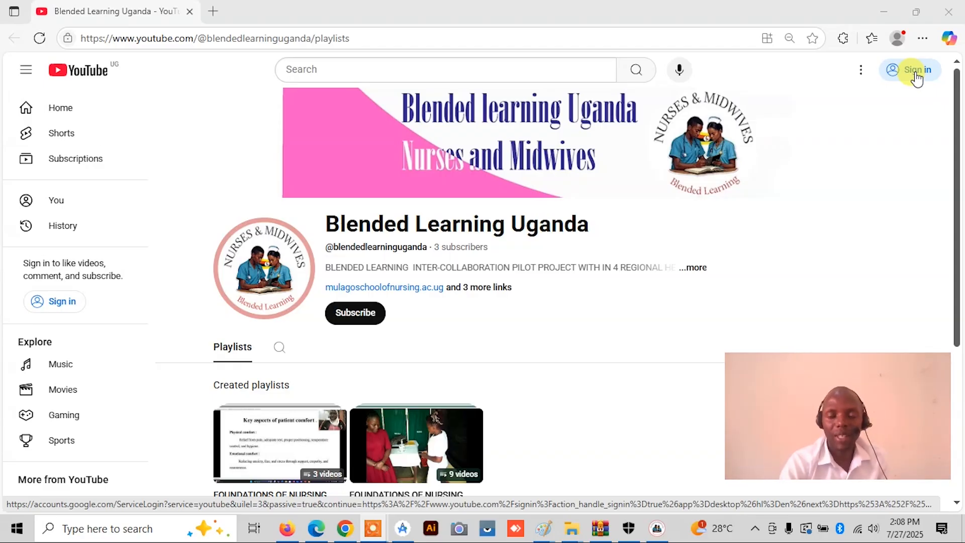
Step: Sign in to YouTube with the listed Google account by entering the account password
left_click(916, 76)
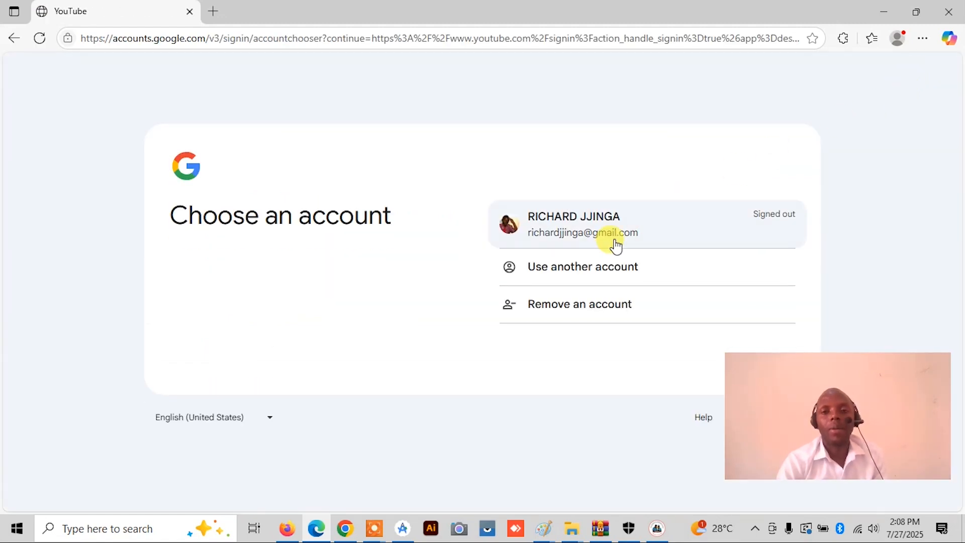
left_click(588, 225)
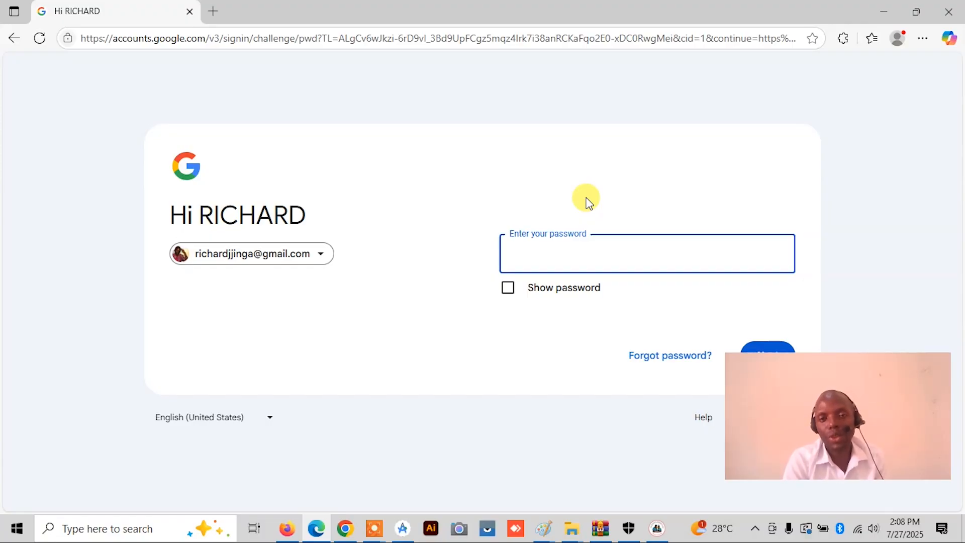
type("•")
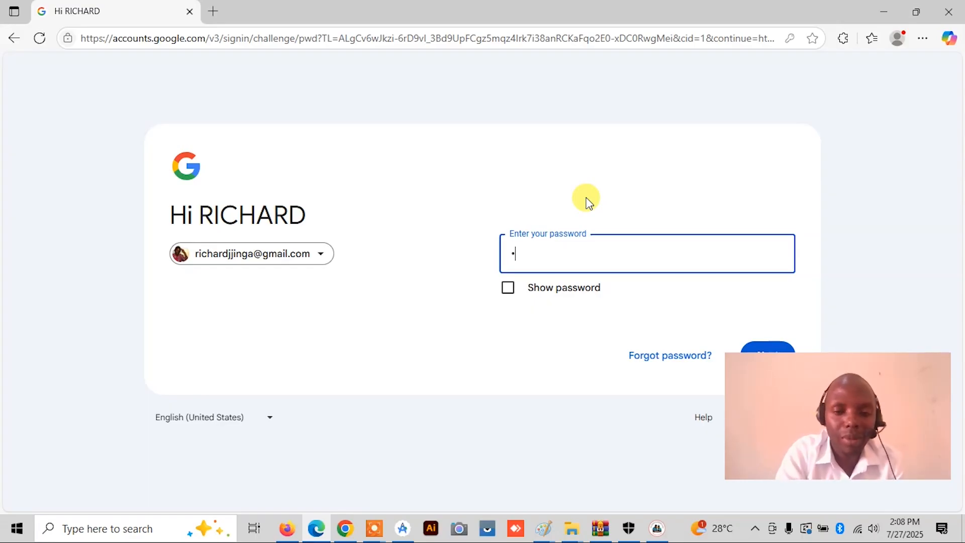
type("•••••••••")
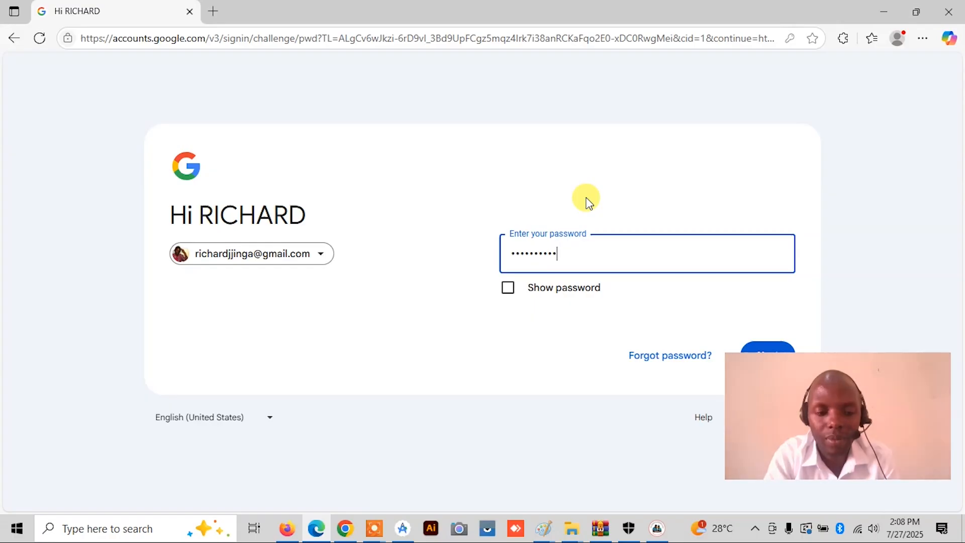
type("•")
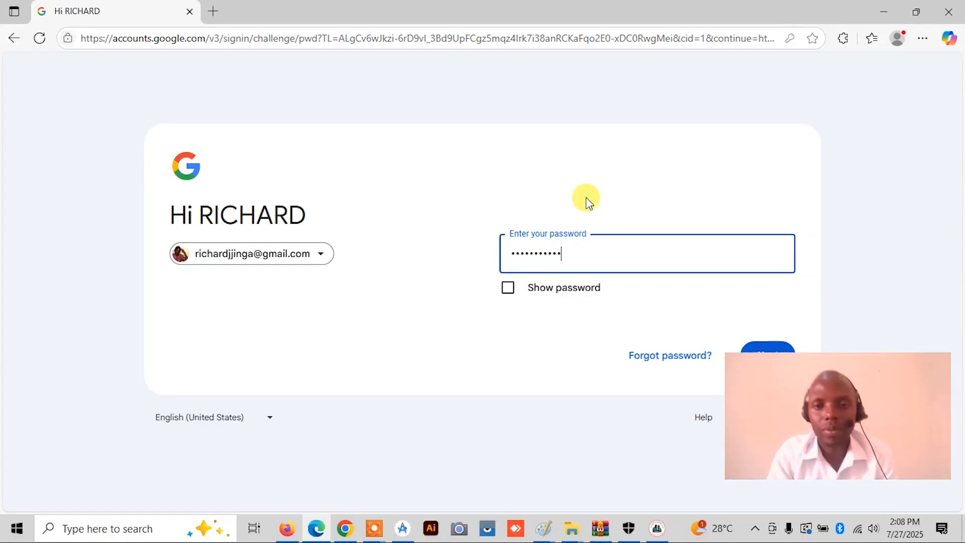
left_click(774, 355)
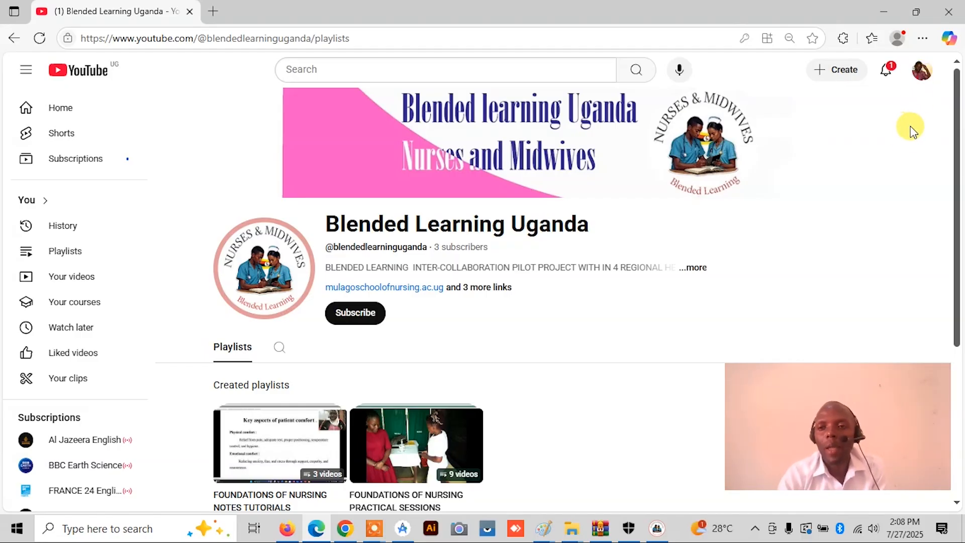
Step: Review the channels available for switching under the signed-in personal YouTube account
left_click(921, 74)
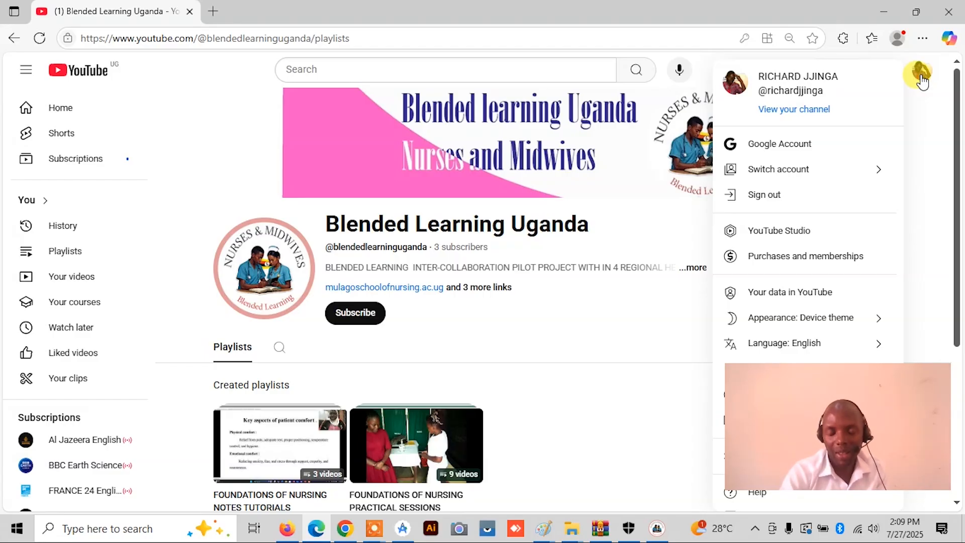
left_click(797, 175)
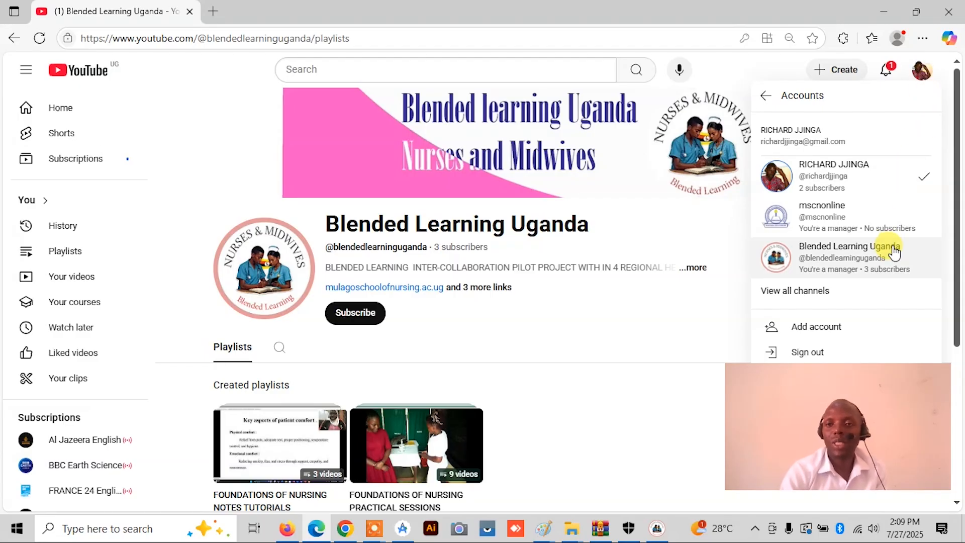
left_click(919, 71)
left_click(920, 75)
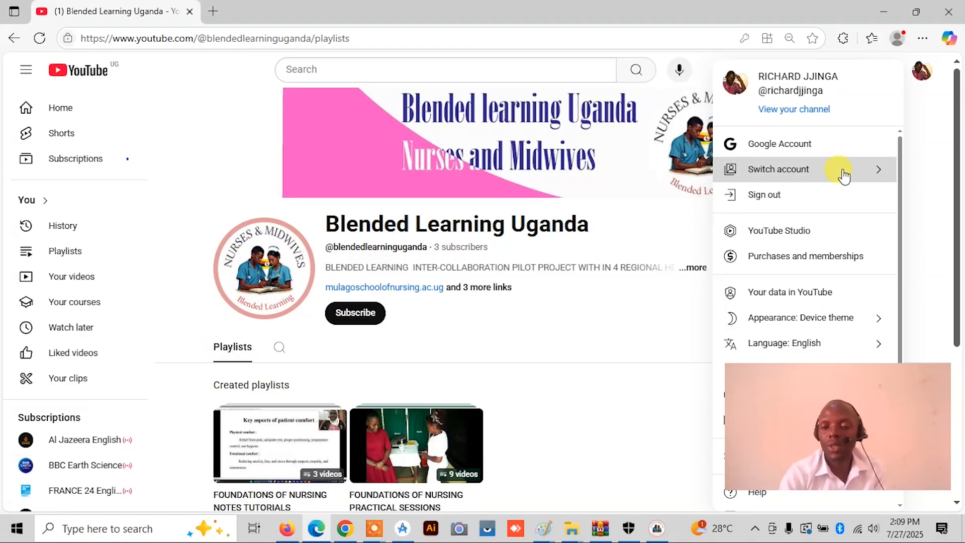
left_click(842, 172)
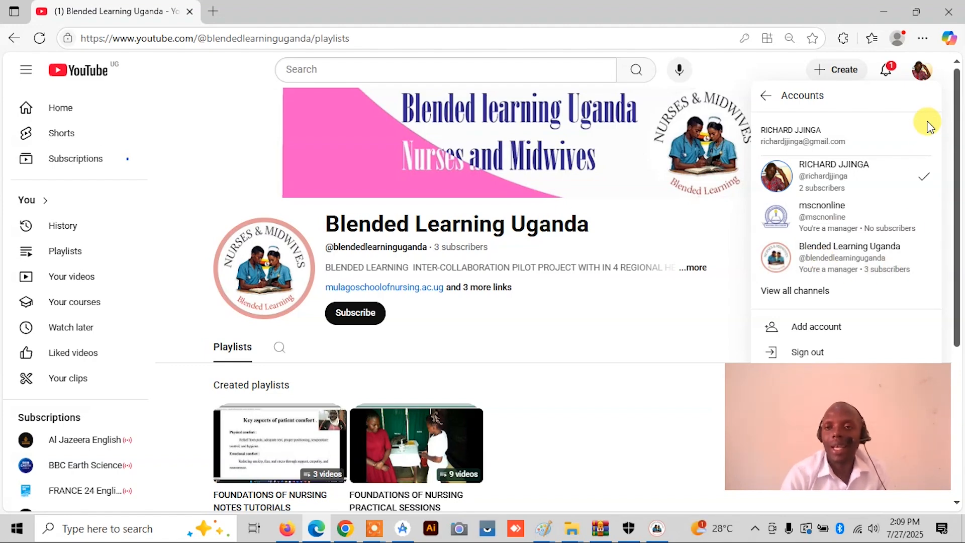
left_click(922, 74)
left_click(921, 71)
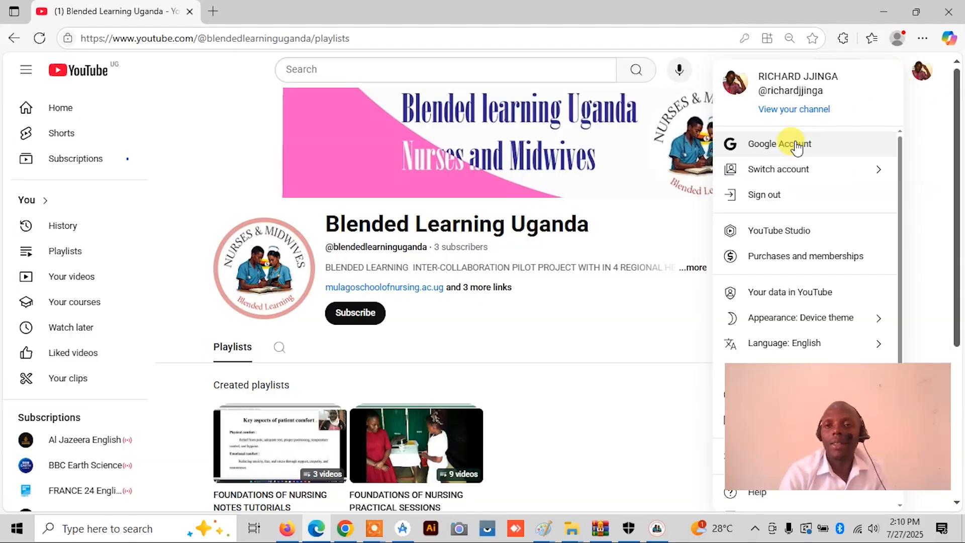
left_click(789, 170)
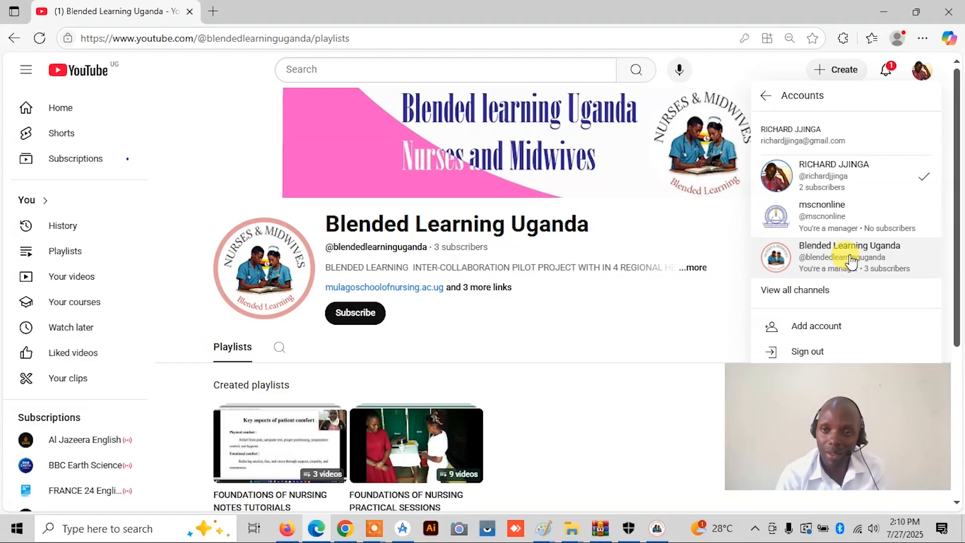
left_click(920, 75)
Step: Switch the YouTube account to the Blended Learning Uganda channel and acknowledge the private activity notice
left_click(921, 76)
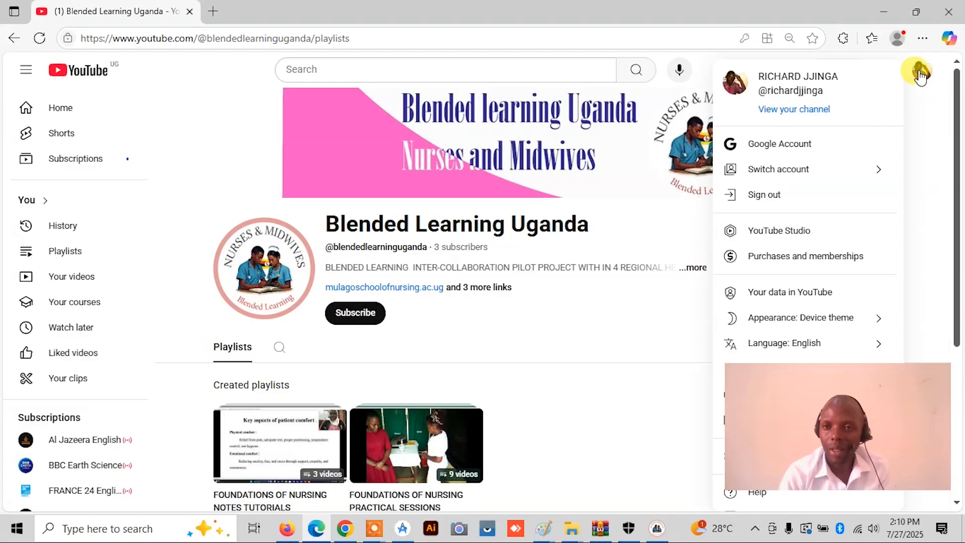
left_click(803, 170)
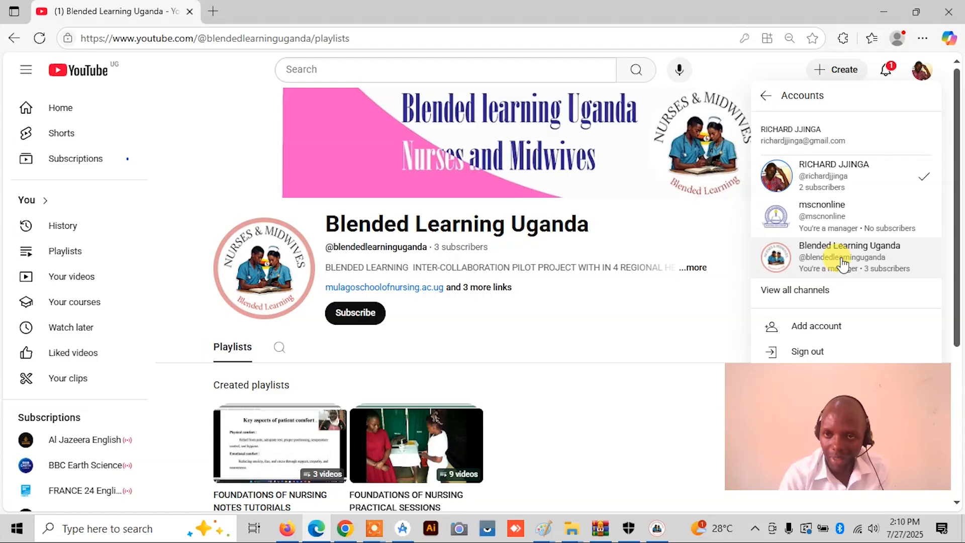
left_click(842, 262)
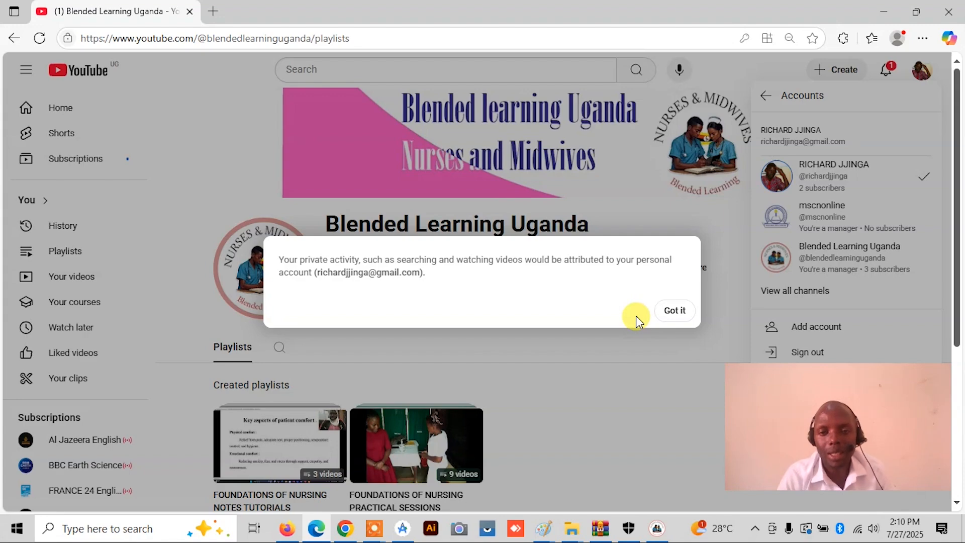
left_click(683, 315)
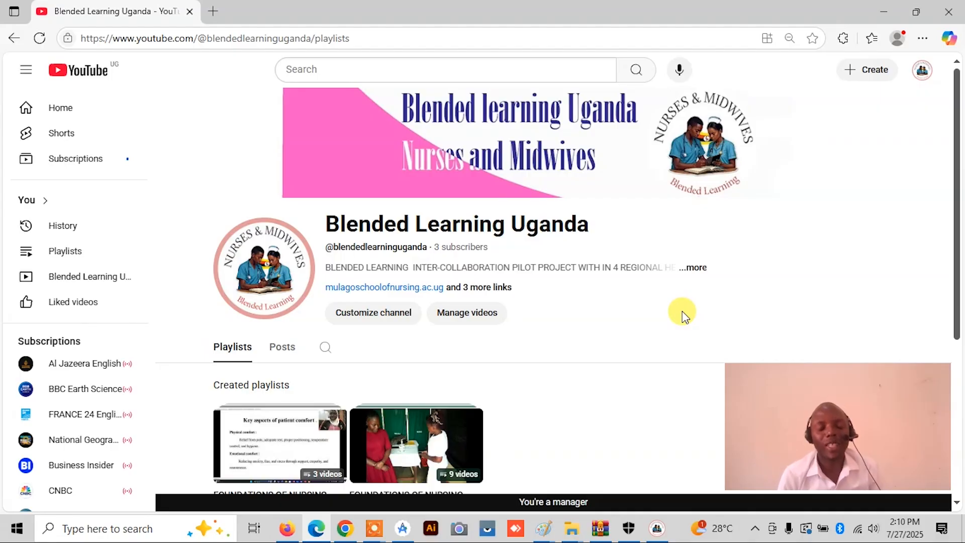
Step: Check which channel is active in the account switcher, then close the list
left_click(921, 73)
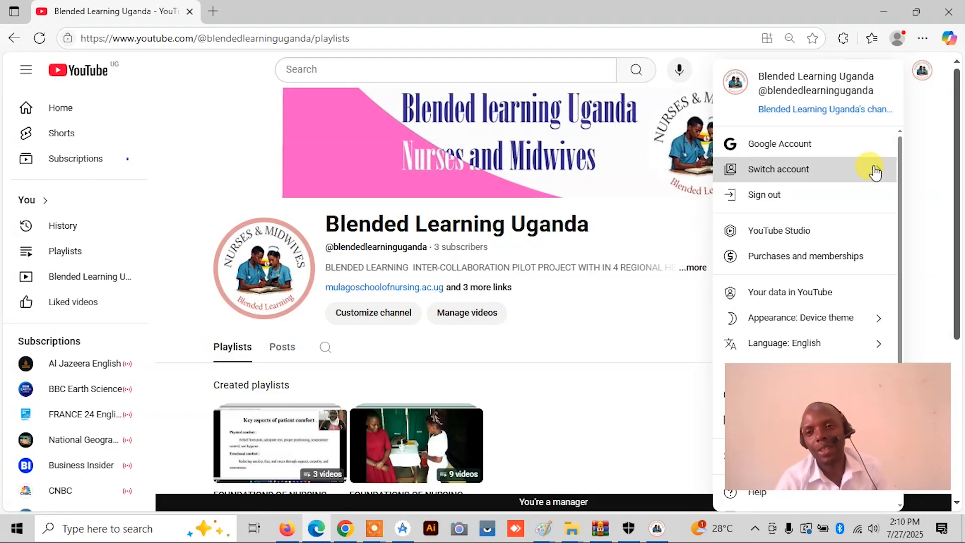
left_click(869, 168)
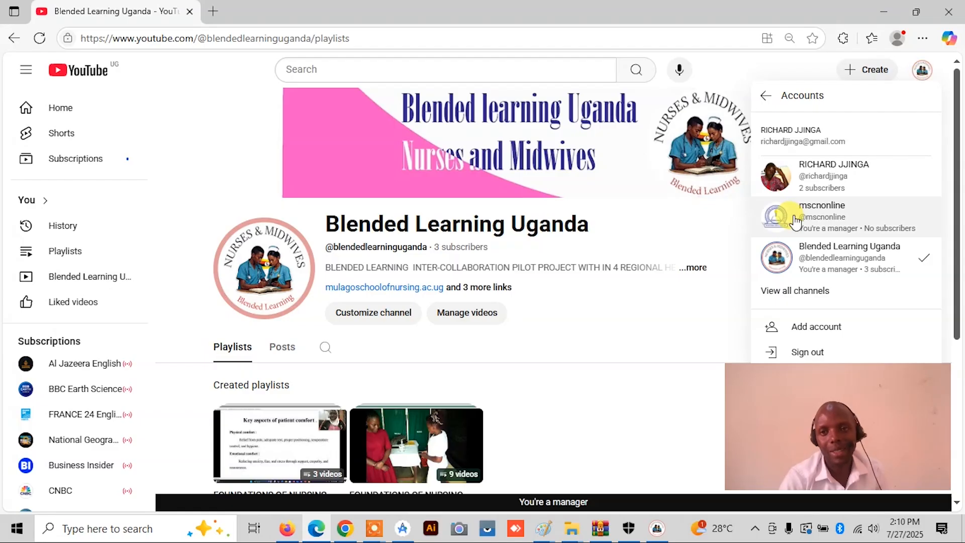
left_click(727, 227)
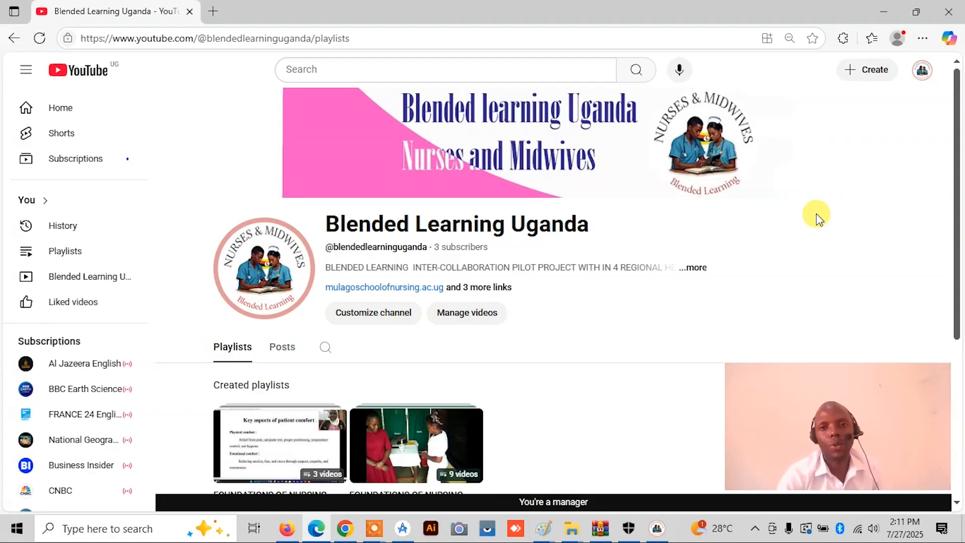
Step: Start a video upload to the channel using the file "Uploading to youtube" from the Desktop folder
left_click(873, 75)
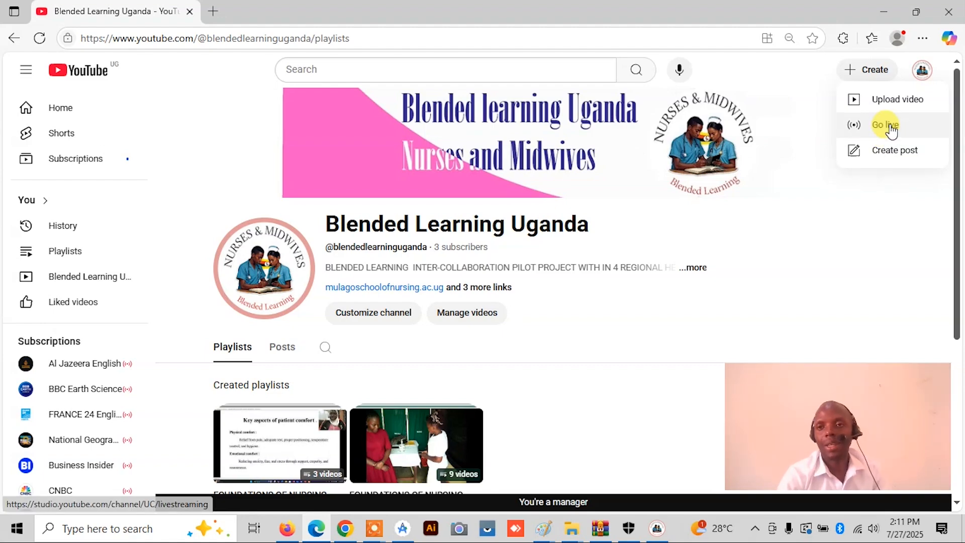
left_click(894, 101)
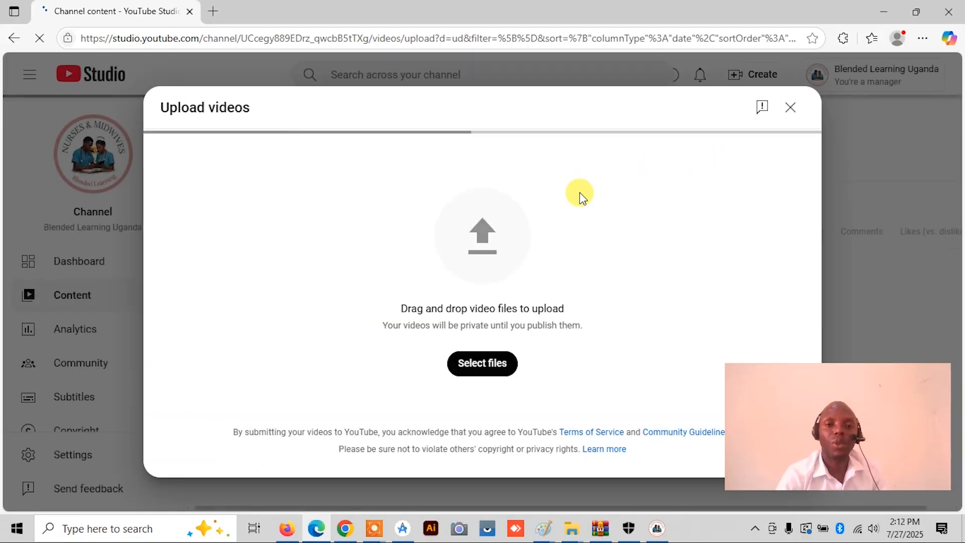
left_click(481, 371)
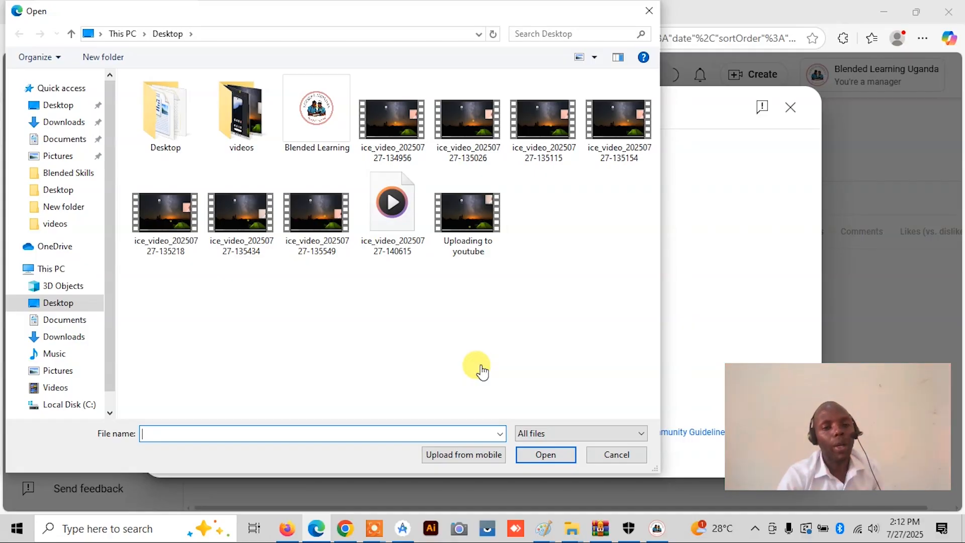
left_click(71, 306)
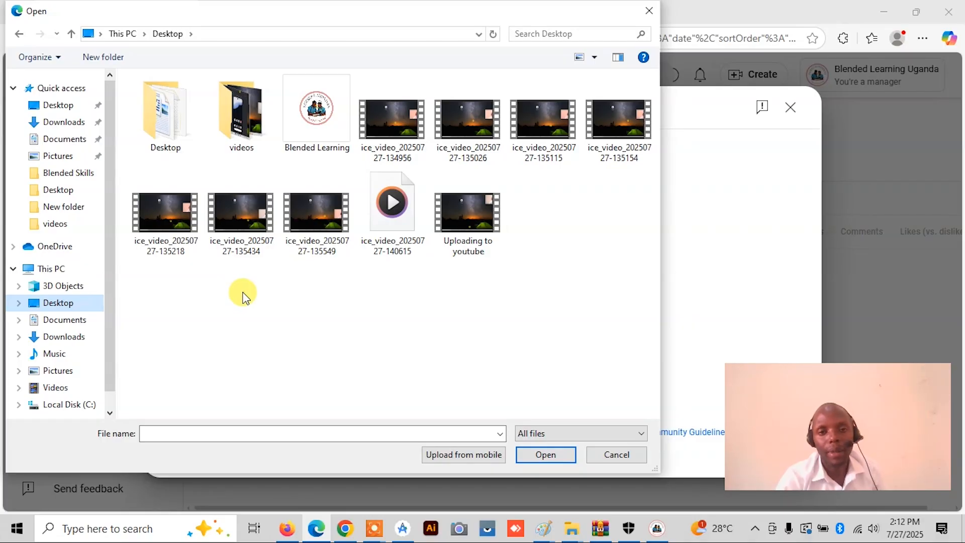
left_click(466, 218)
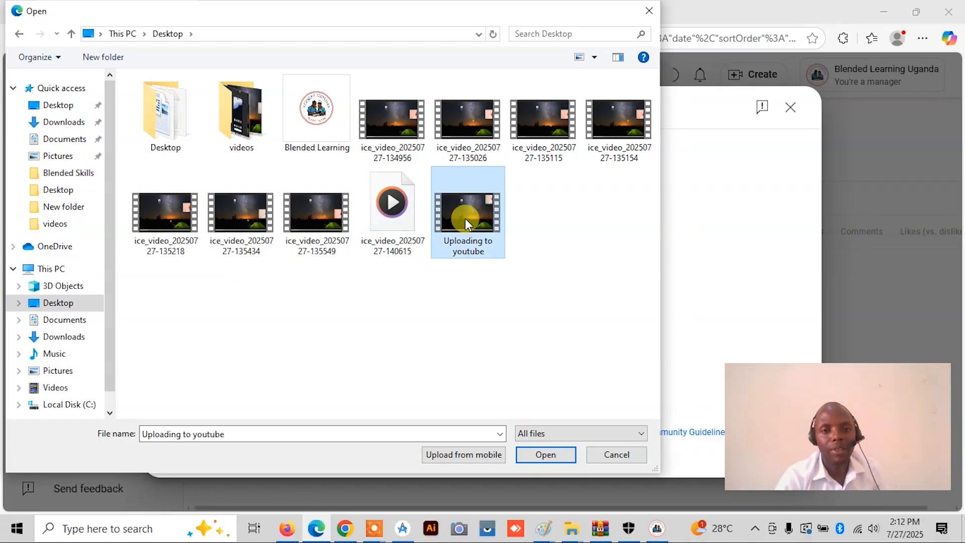
left_click(555, 460)
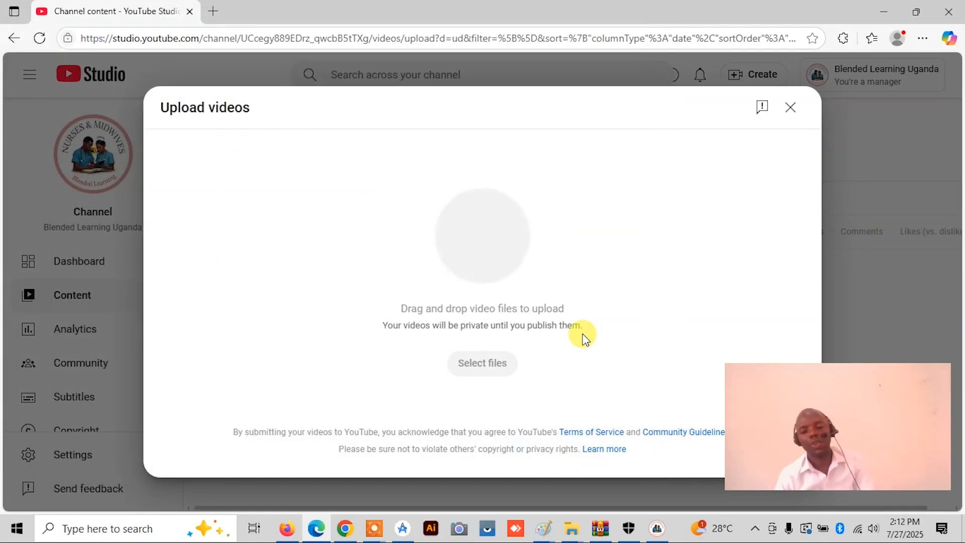
left_click_drag(821, 402, 444, 44)
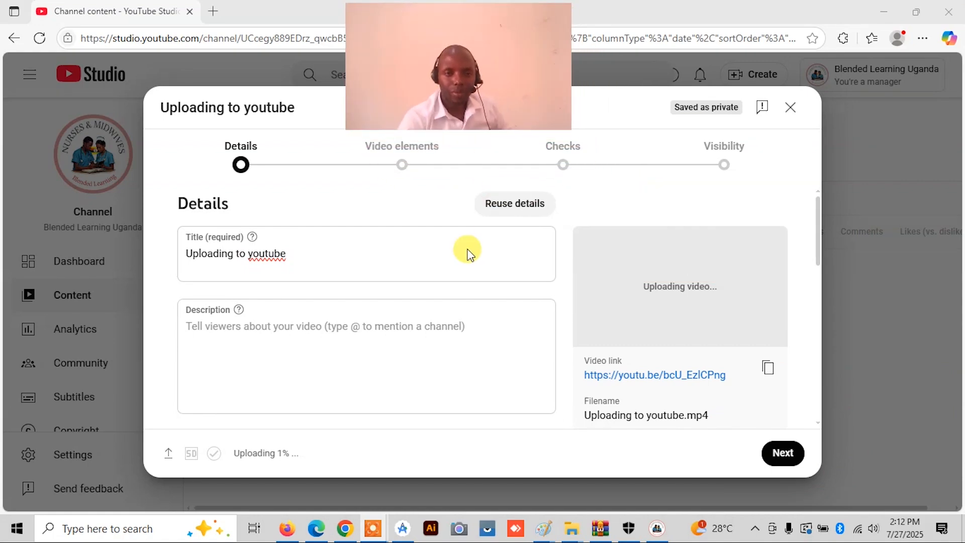
Step: Replace the uploaded video's title with "How to"
left_click(314, 257)
left_click_drag(314, 257, 166, 252)
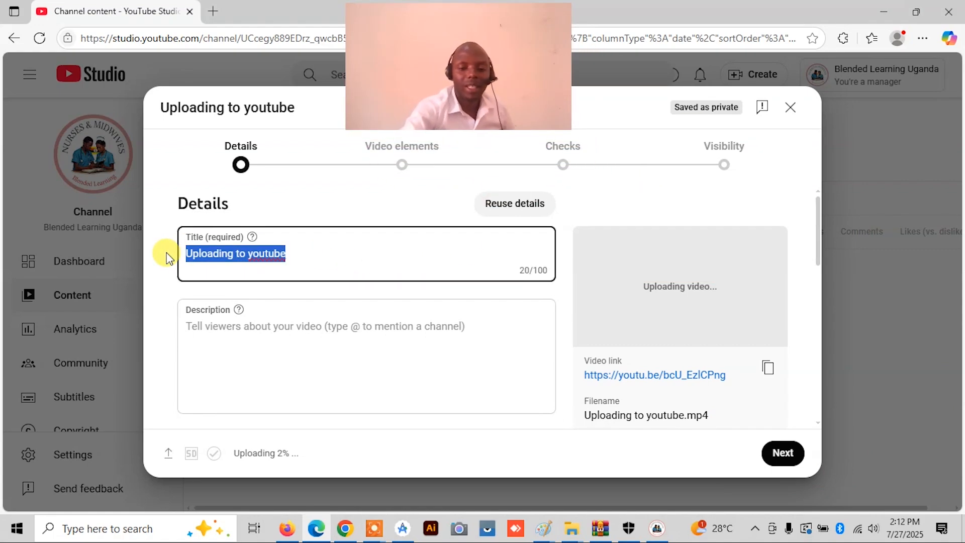
type("H")
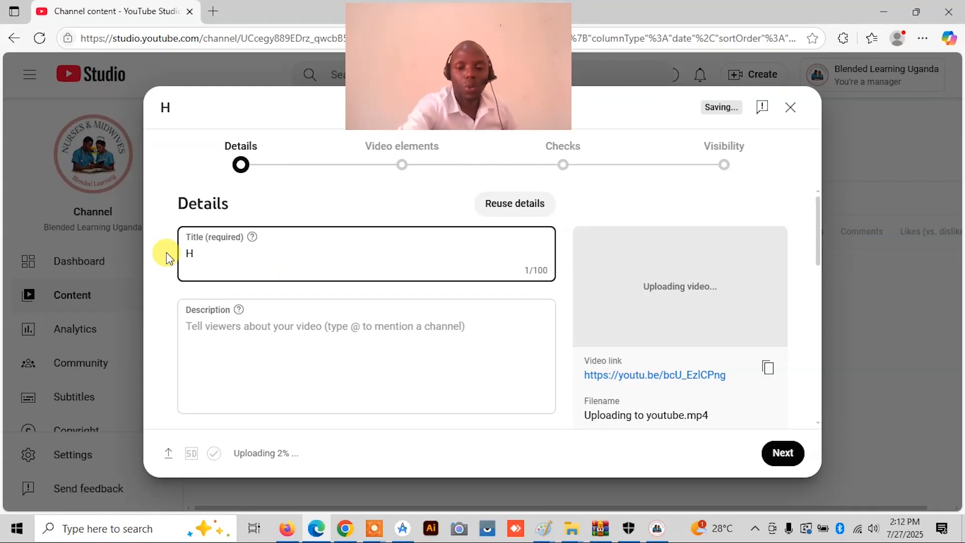
type("ow to")
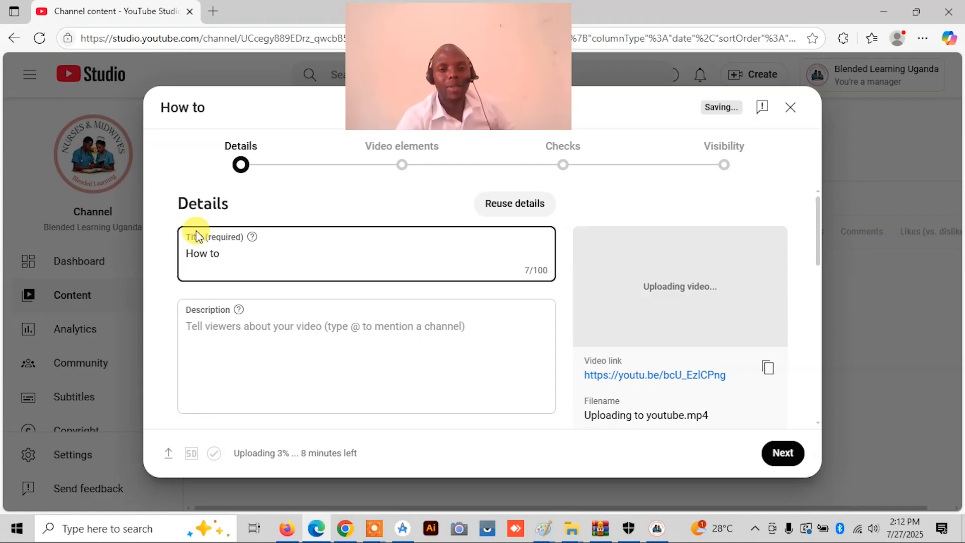
Step: Add the video to the "ICT Tutorials" playlist
left_click(315, 346)
scroll(625, 344, "down", 3)
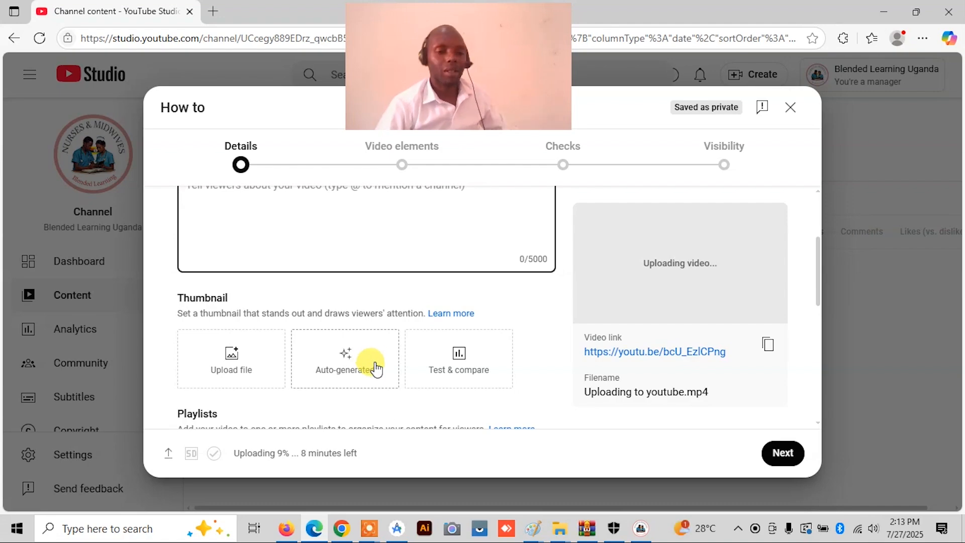
scroll(376, 370, "down", 1)
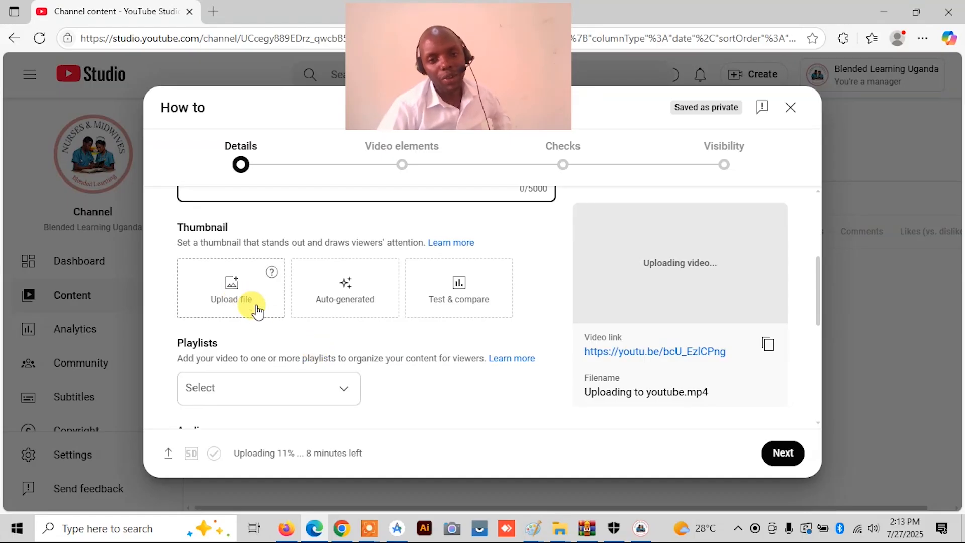
scroll(389, 383, "down", 2)
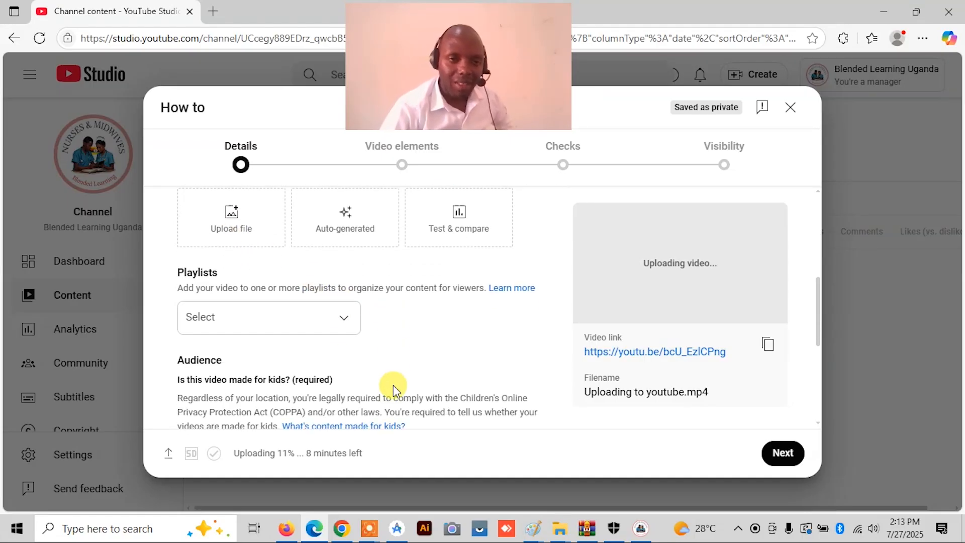
left_click(346, 319)
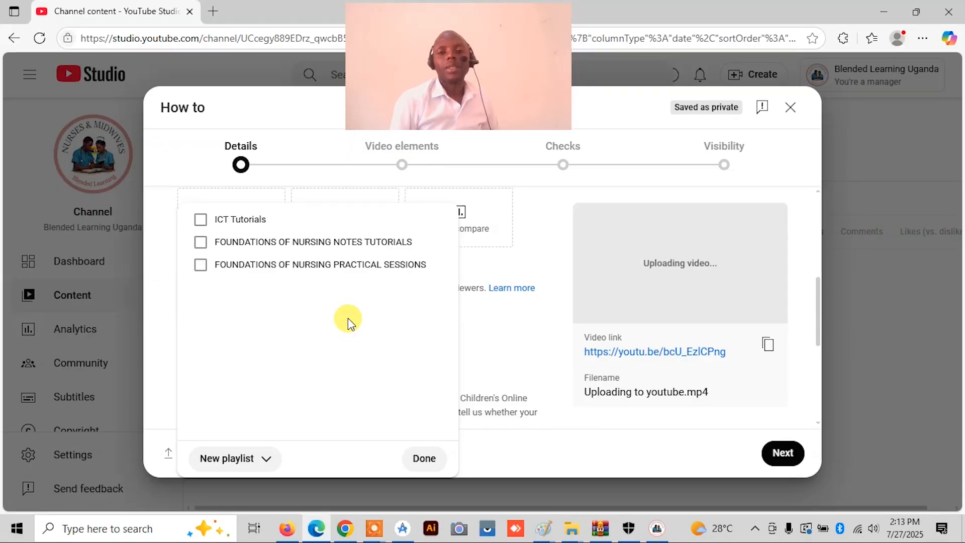
left_click(201, 221)
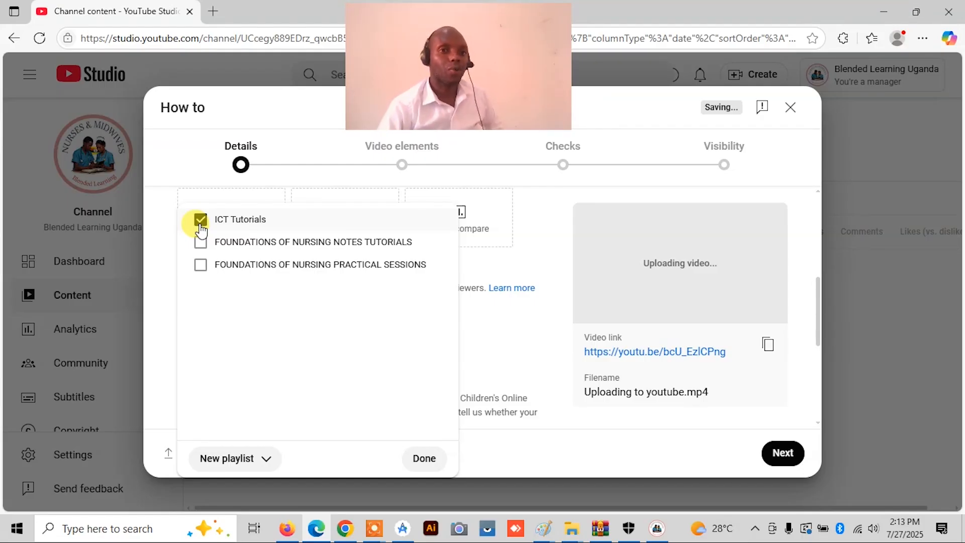
left_click(788, 452)
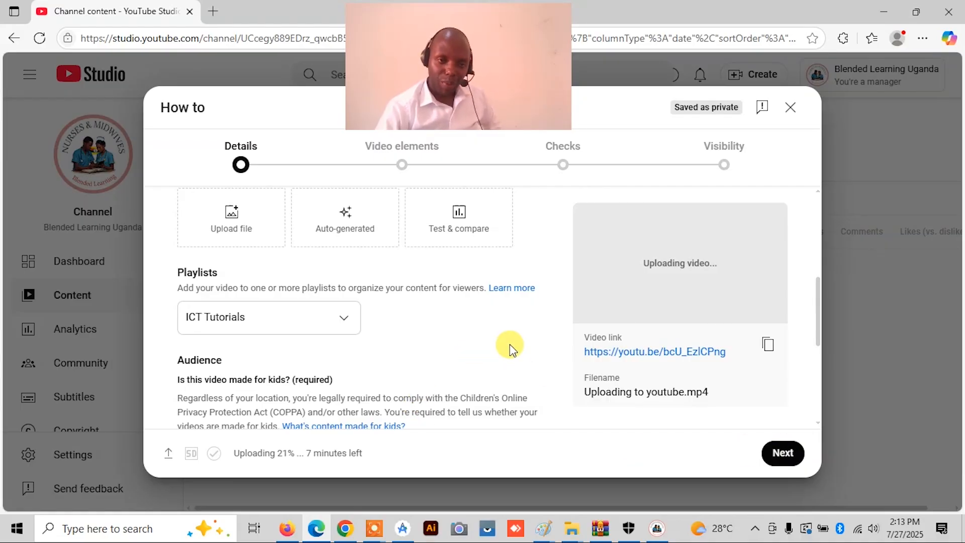
Step: Declare in the audience settings that the video is not made for kids
scroll(508, 345, "down", 3)
scroll(510, 344, "down", 1)
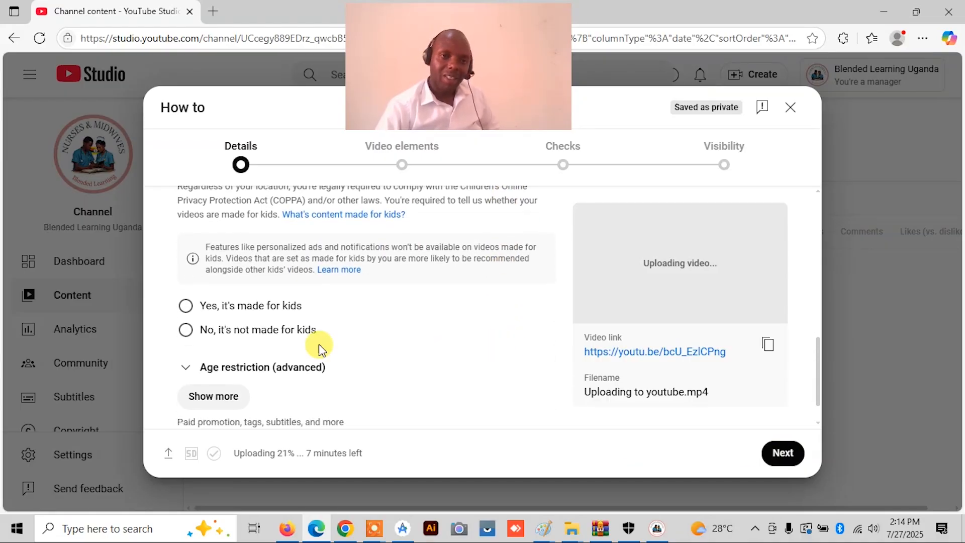
left_click(186, 331)
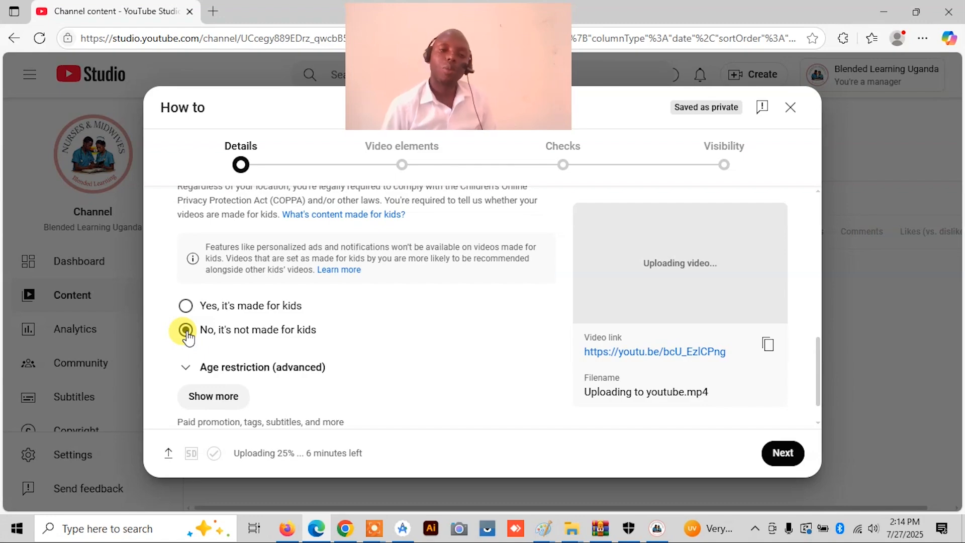
Step: Show the additional video details and answer "No" to the altered content question
scroll(211, 346, "down", 1)
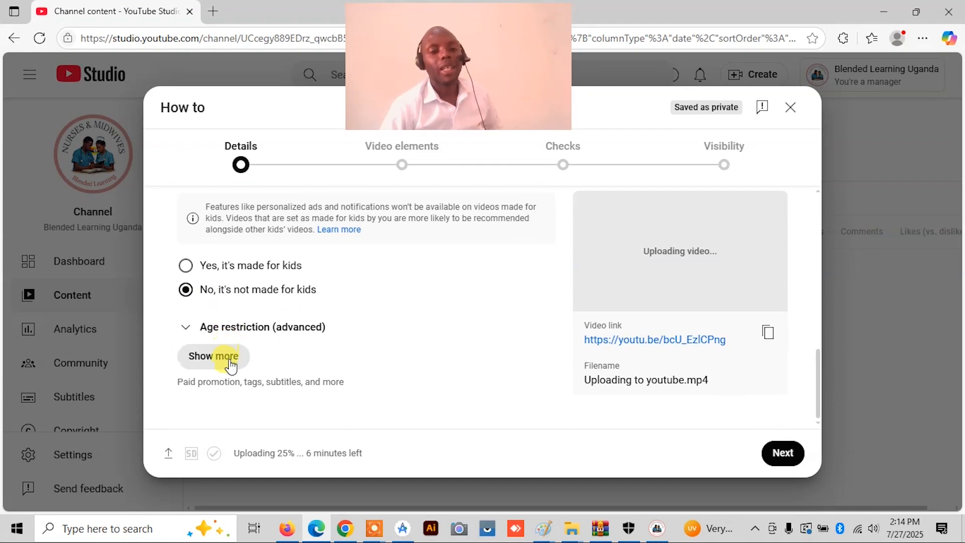
left_click(229, 363)
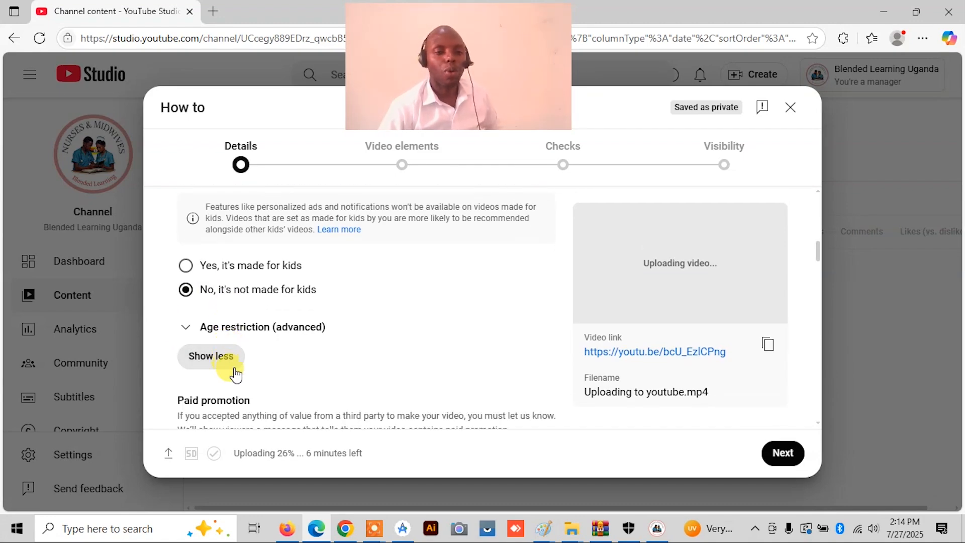
scroll(233, 370, "down", 3)
scroll(235, 375, "down", 3)
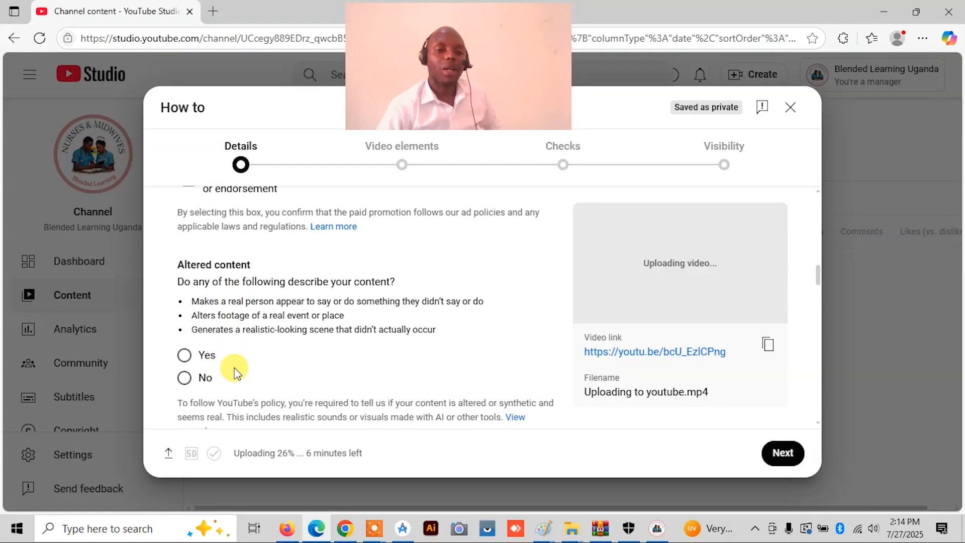
scroll(236, 371, "down", 4)
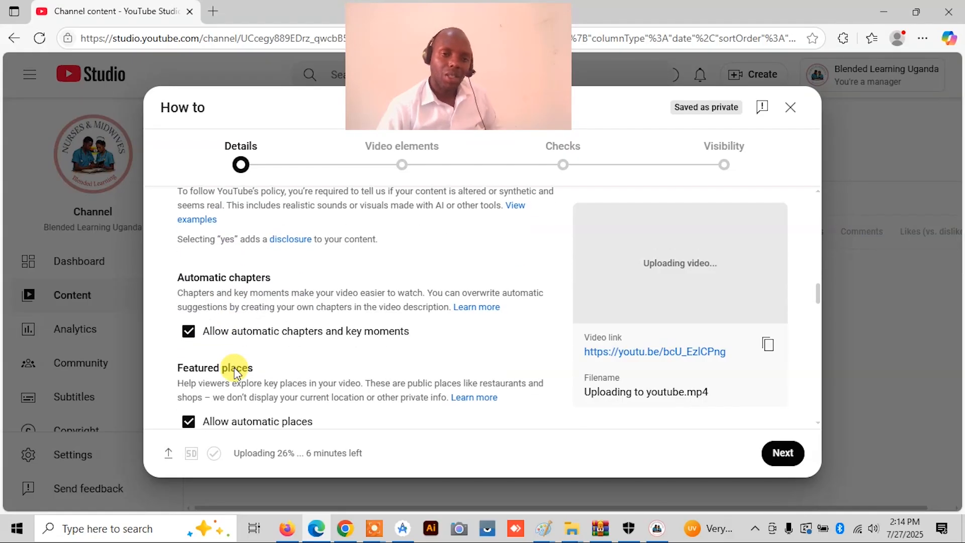
scroll(235, 368, "up", 3)
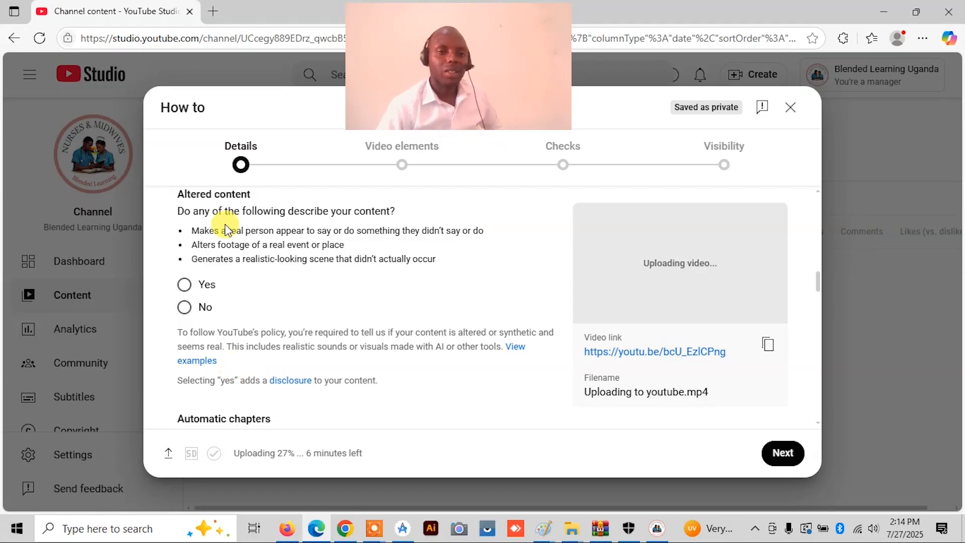
left_click(185, 307)
Step: Set the video's Shorts remixing option to "Don't allow remixing"
scroll(266, 329, "down", 3)
scroll(269, 333, "down", 5)
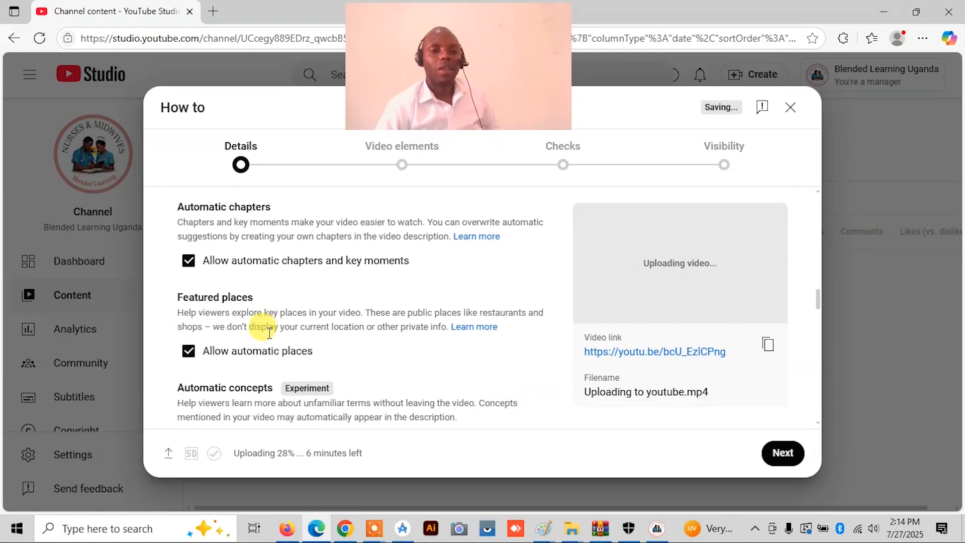
scroll(267, 332, "down", 3)
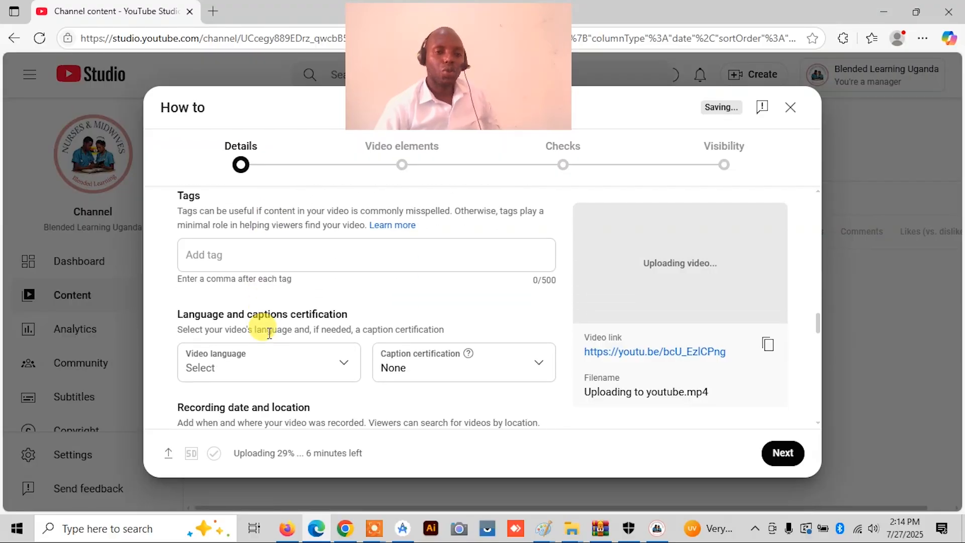
scroll(264, 340, "down", 2)
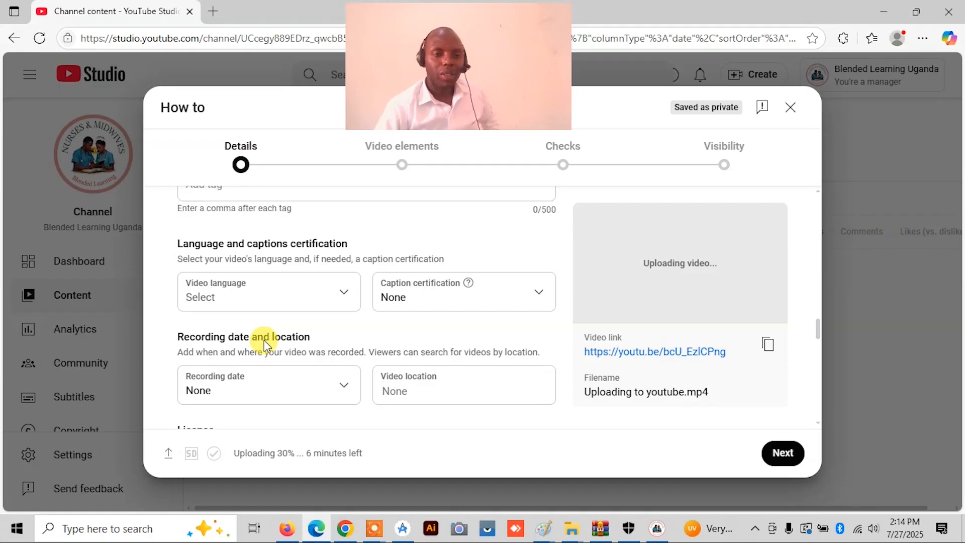
scroll(266, 345, "down", 2)
scroll(265, 345, "up", 3)
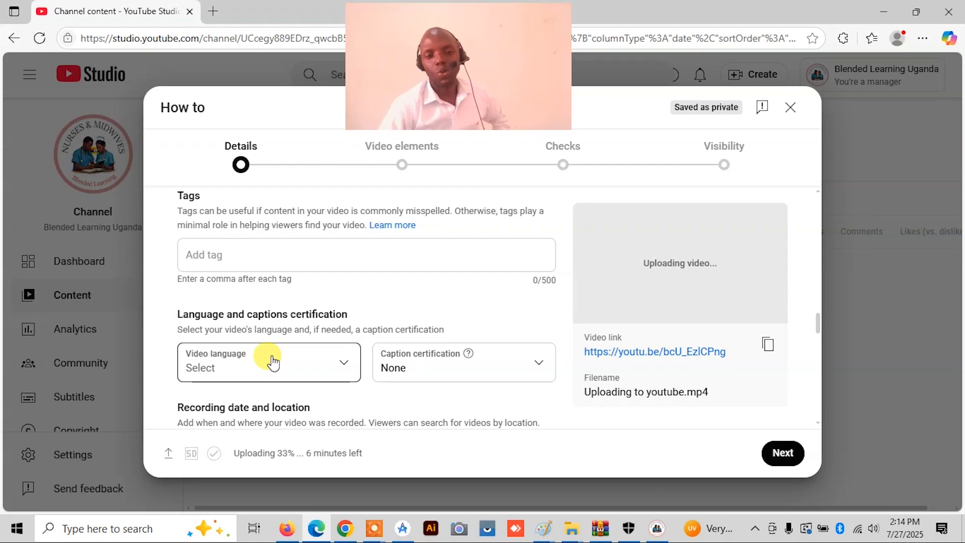
scroll(271, 360, "down", 3)
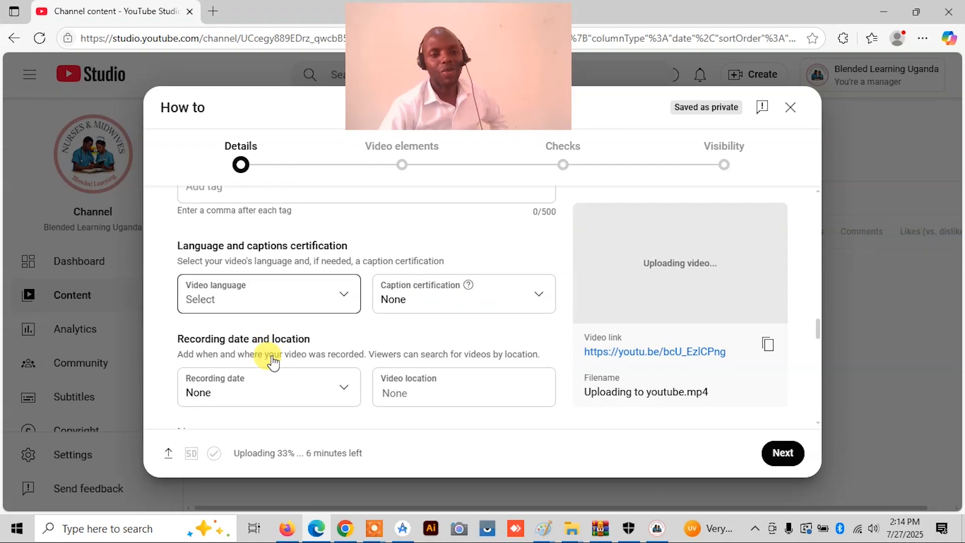
scroll(271, 355, "down", 4)
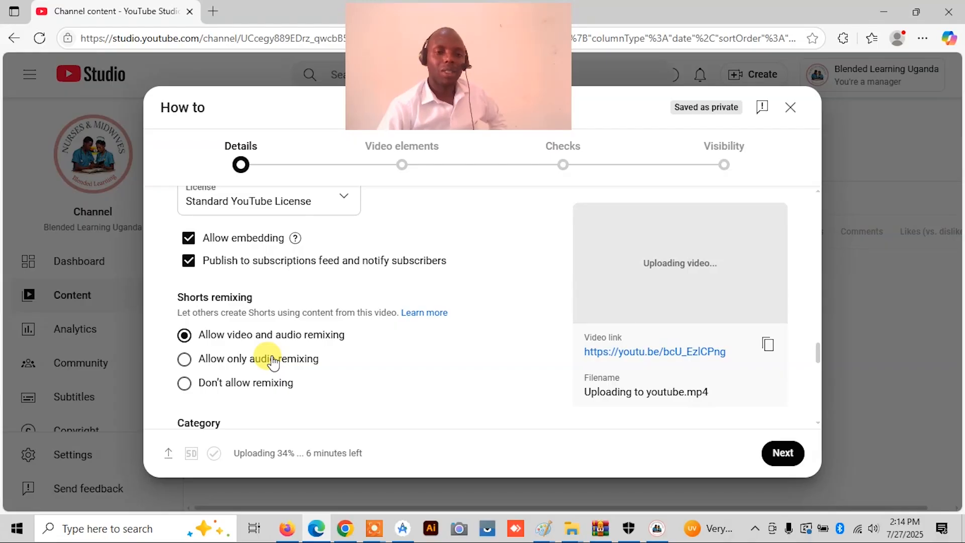
scroll(269, 358, "down", 2)
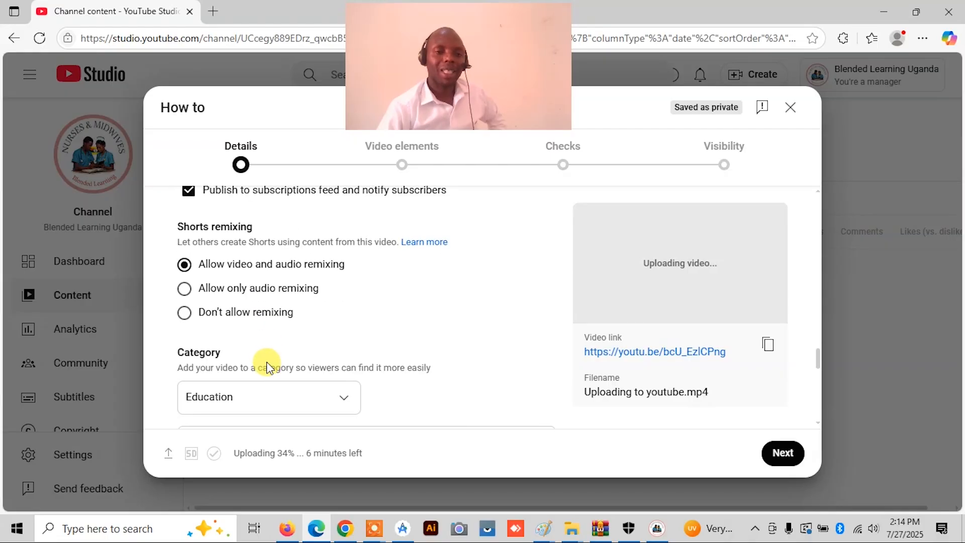
left_click(184, 312)
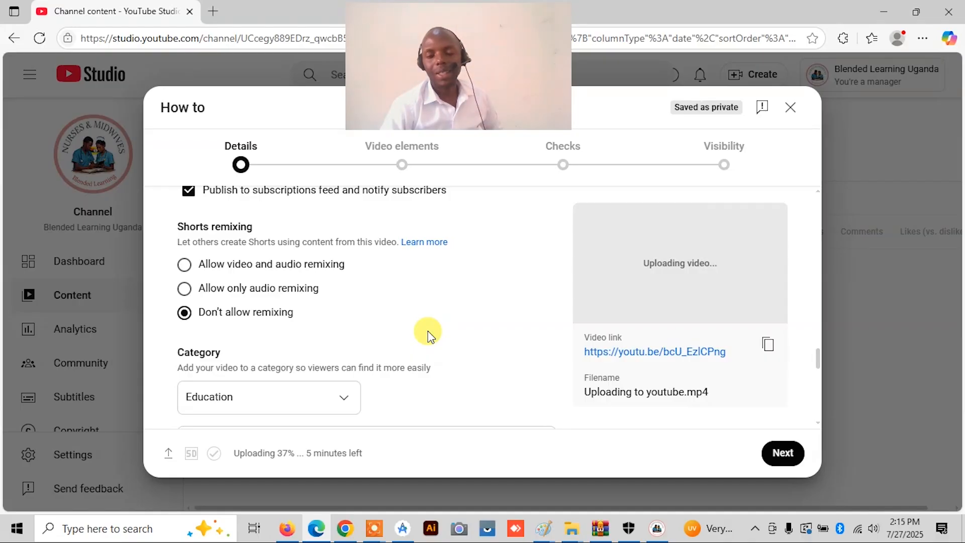
Step: Review the category choices, keep Education, and set the video's type to "Real life application"
scroll(428, 336, "down", 3)
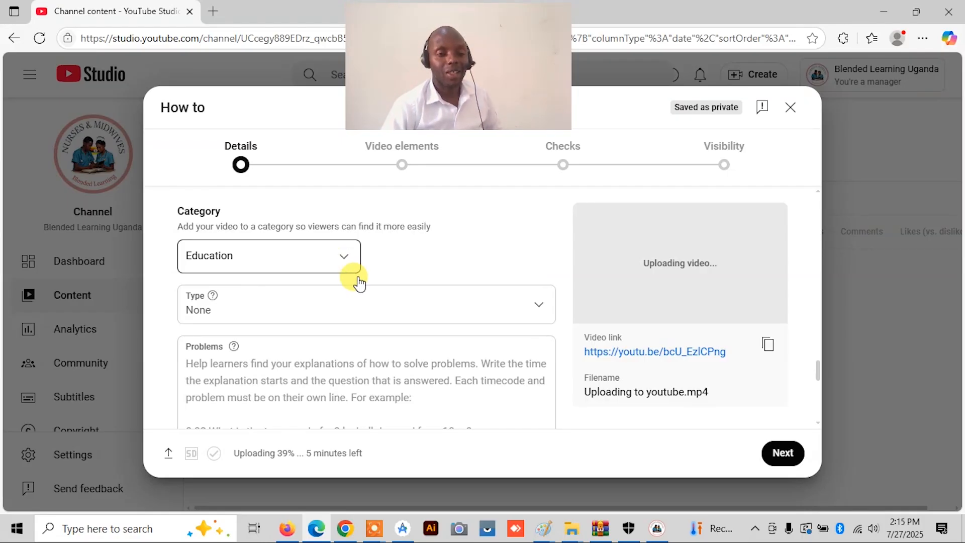
left_click(337, 254)
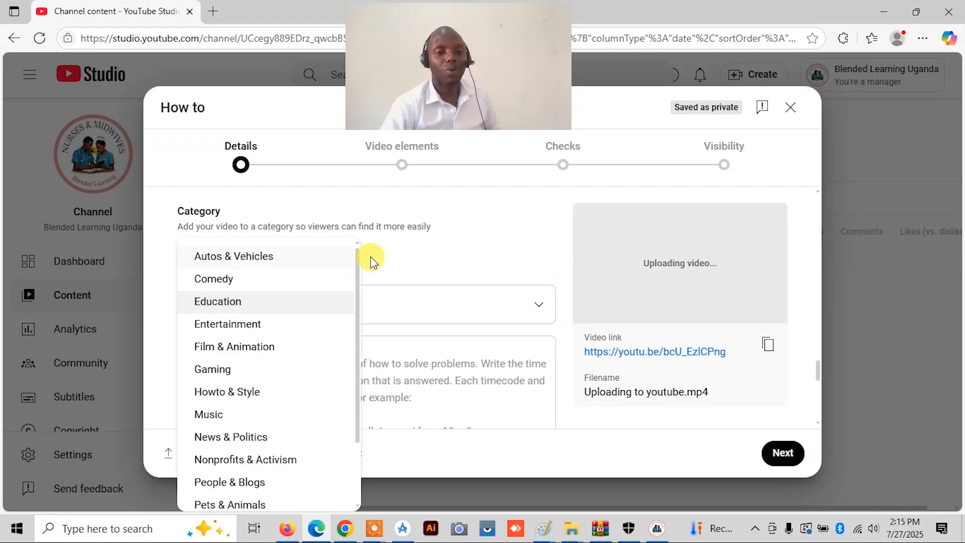
left_click(430, 259)
left_click(371, 303)
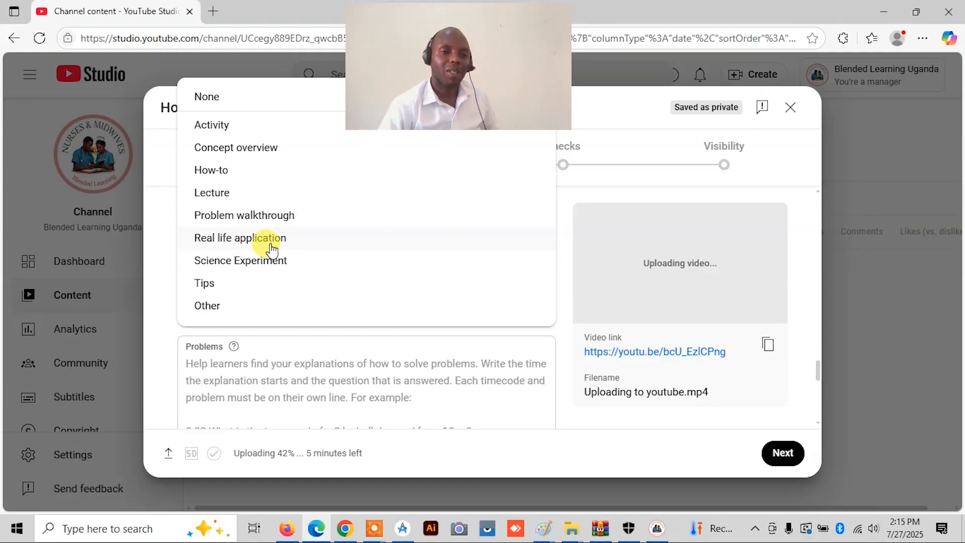
left_click(271, 243)
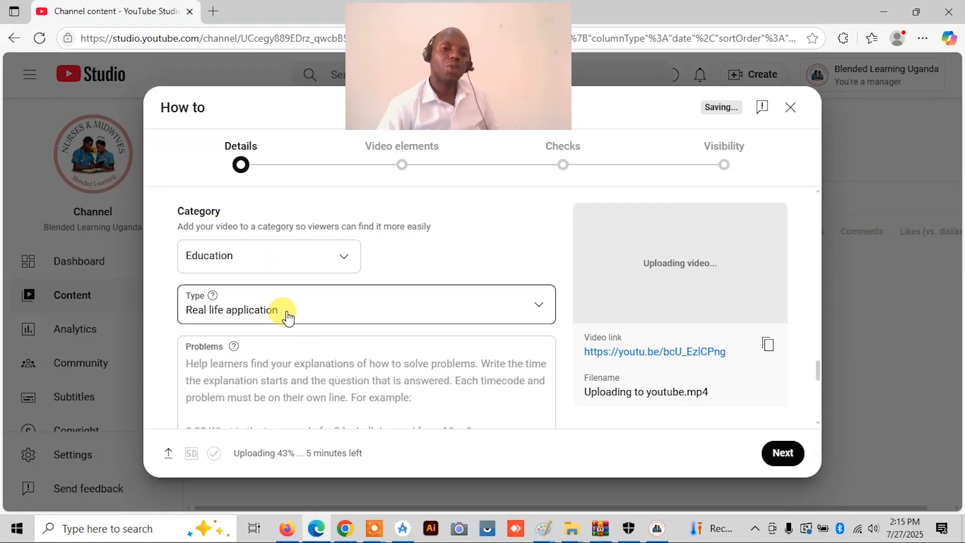
Step: Set the video's academic system to Uganda
scroll(287, 315, "down", 1)
scroll(287, 315, "down", 1)
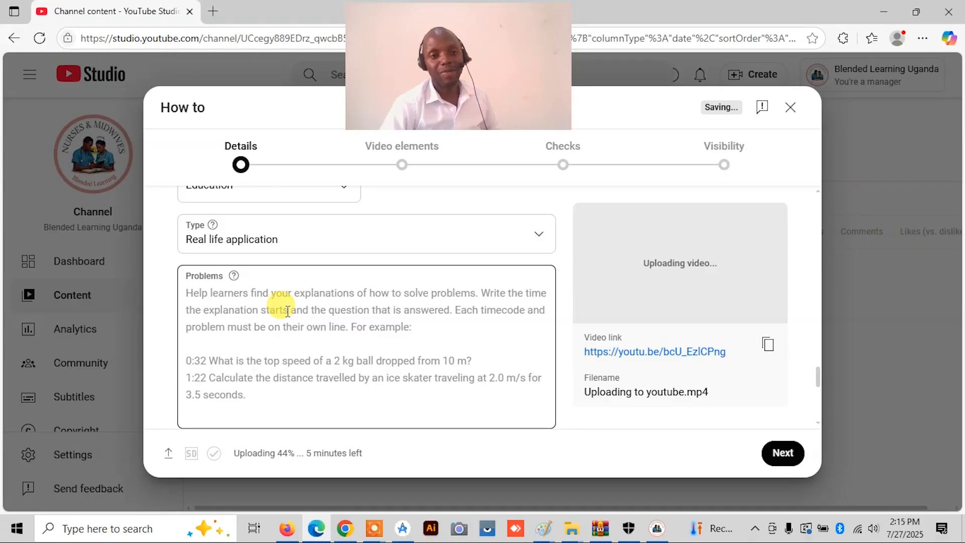
scroll(288, 312, "down", 3)
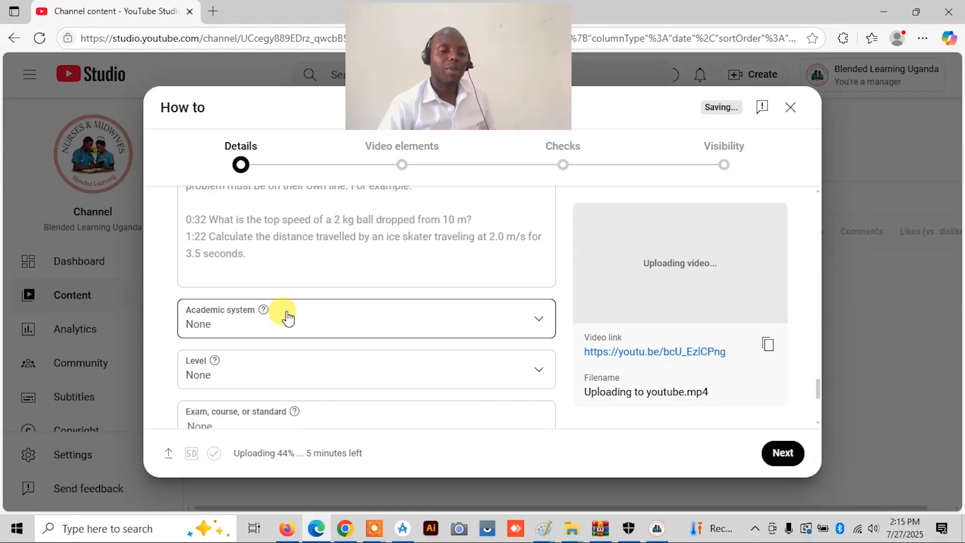
scroll(288, 316, "down", 1)
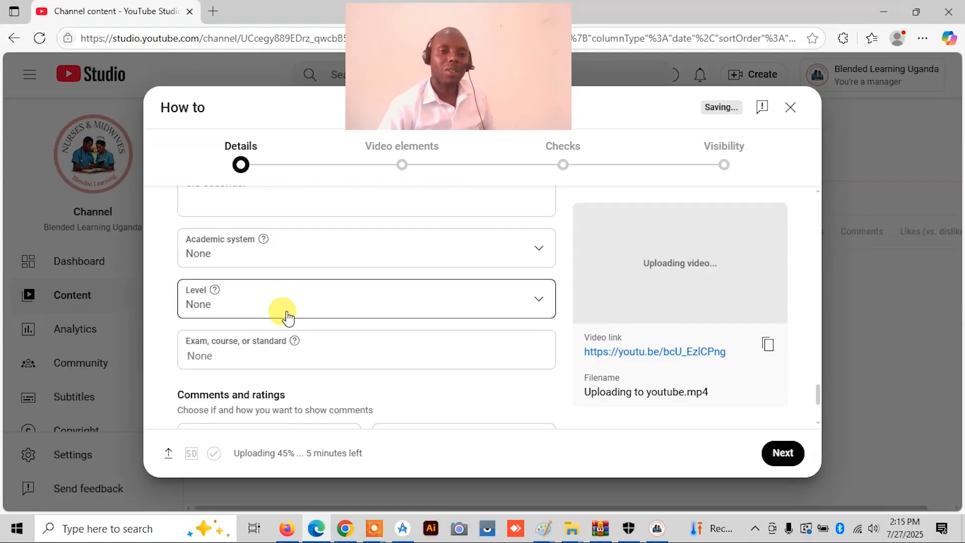
left_click(293, 257)
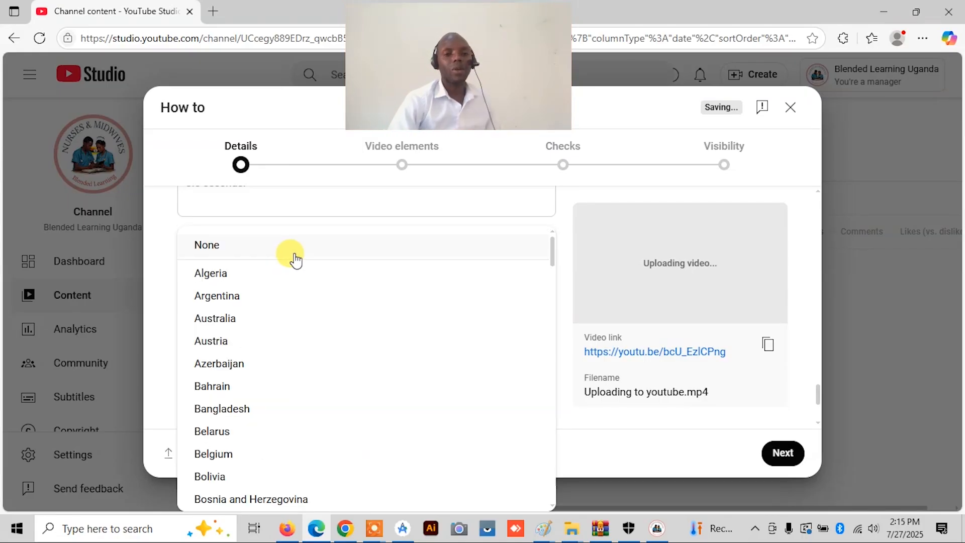
scroll(286, 301, "down", 20)
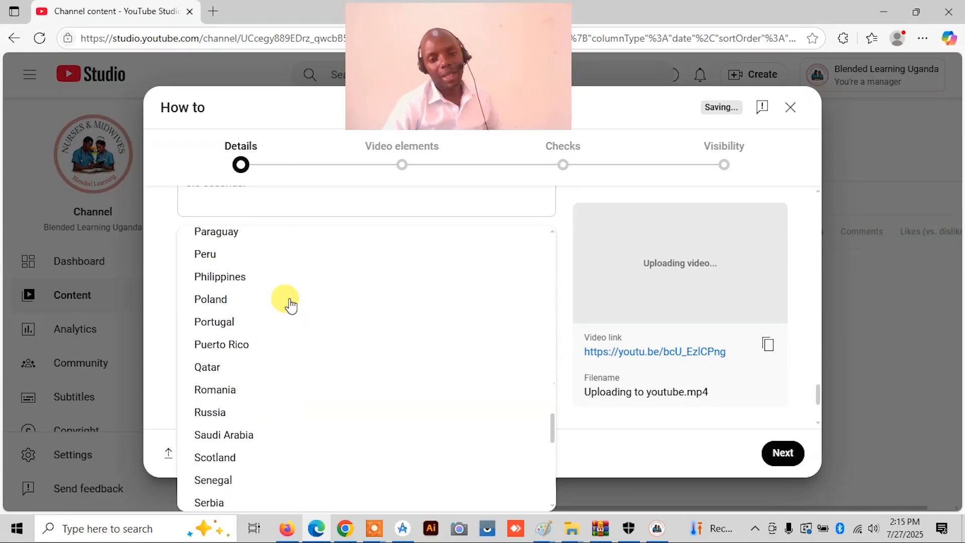
scroll(282, 308, "down", 3)
scroll(280, 308, "up", 3)
scroll(276, 310, "down", 3)
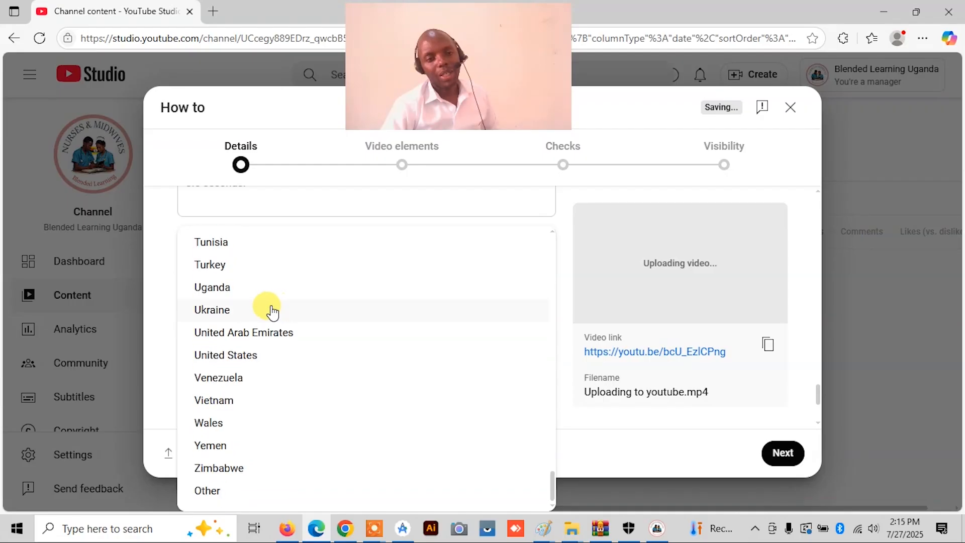
left_click(229, 296)
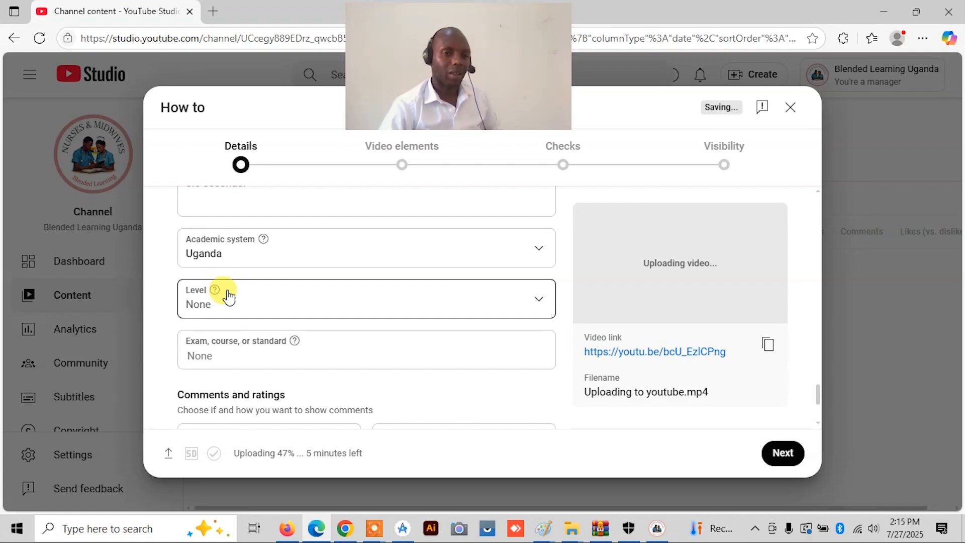
Step: Set the video's education level to Beginner
left_click(264, 303)
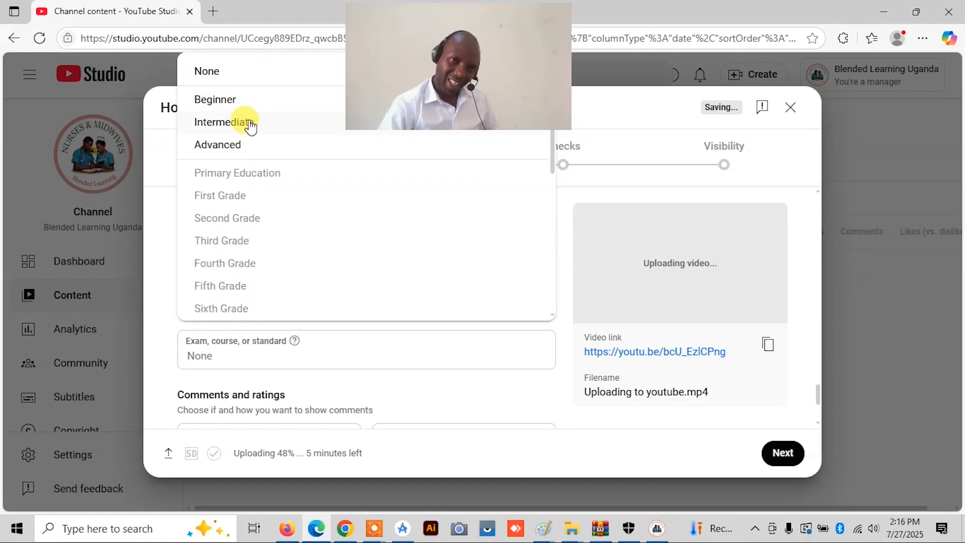
left_click(236, 102)
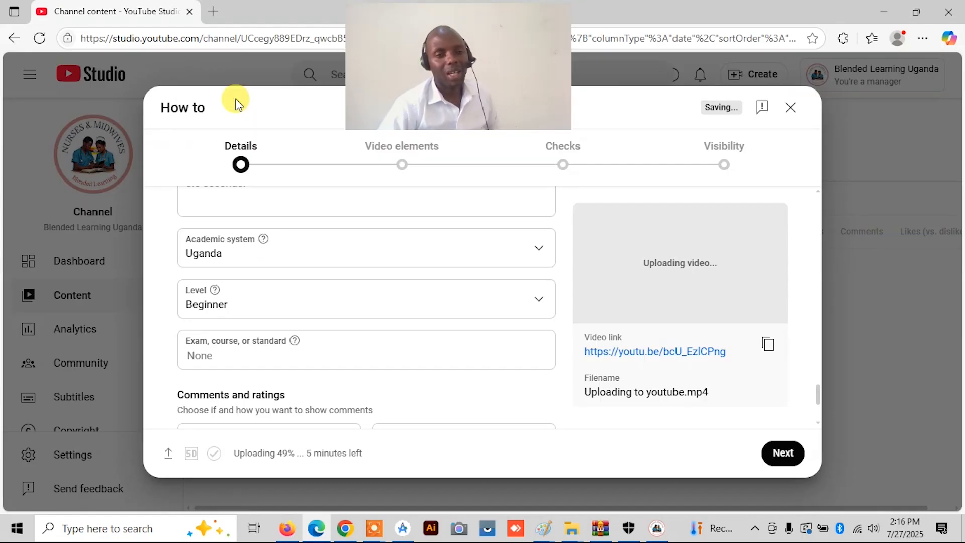
scroll(454, 378, "down", 2)
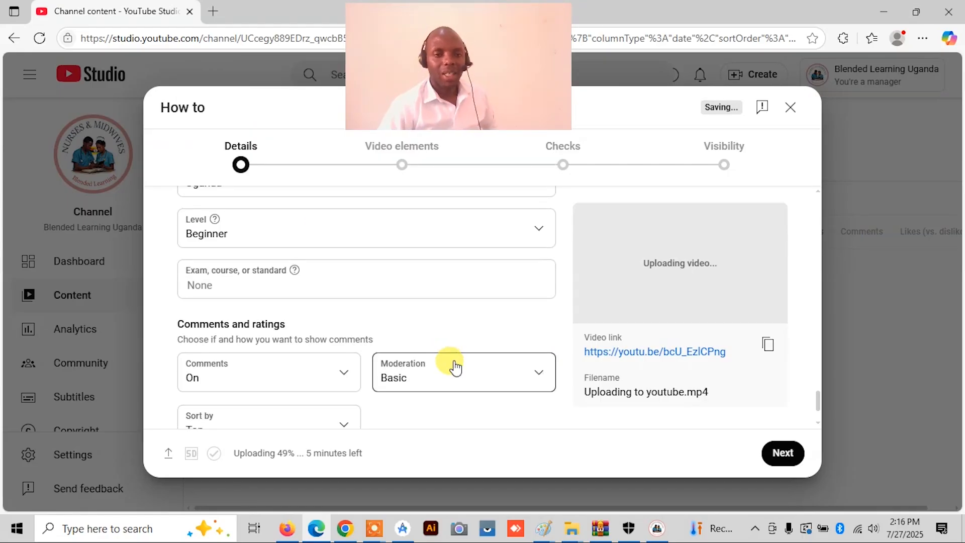
Step: Finish the video's details and proceed to the video elements stage of the upload
scroll(454, 366, "down", 2)
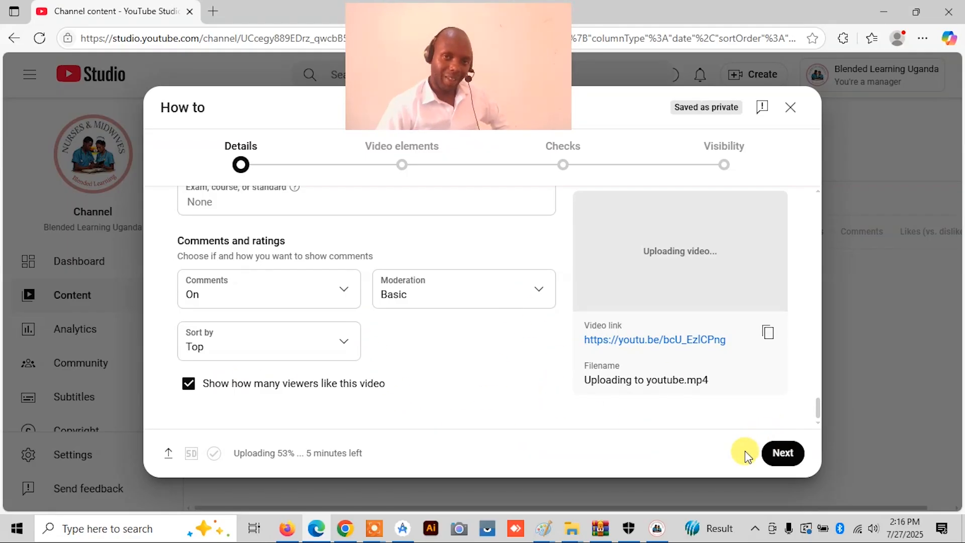
left_click(774, 454)
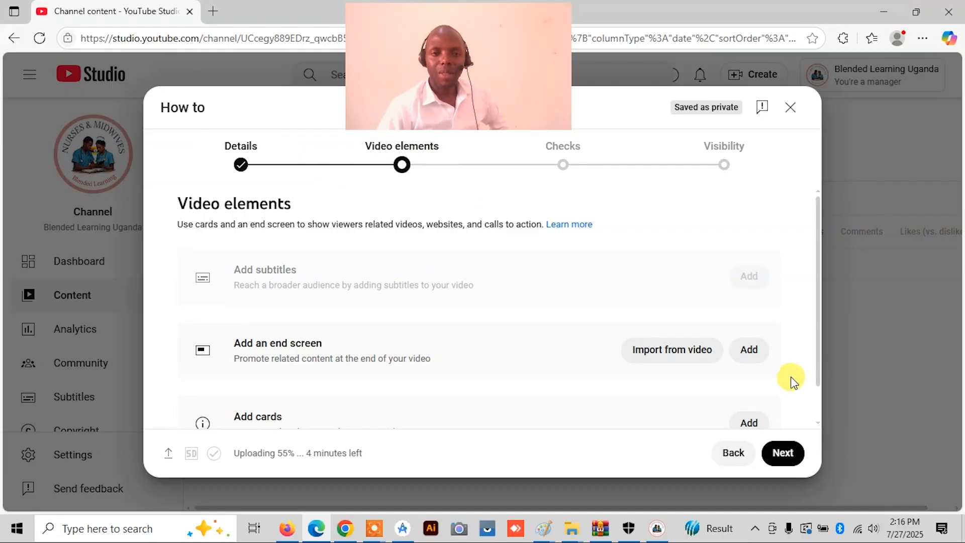
left_click(753, 354)
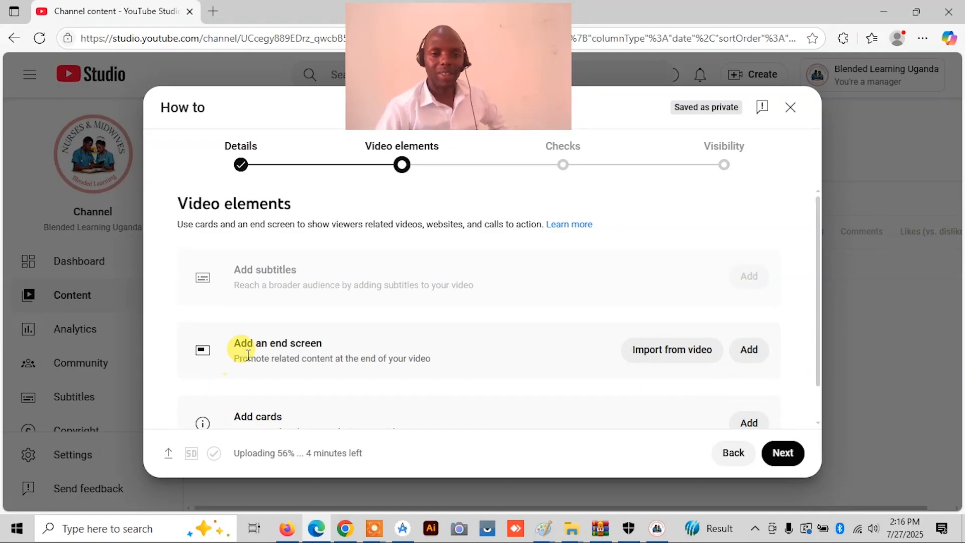
left_click(747, 348)
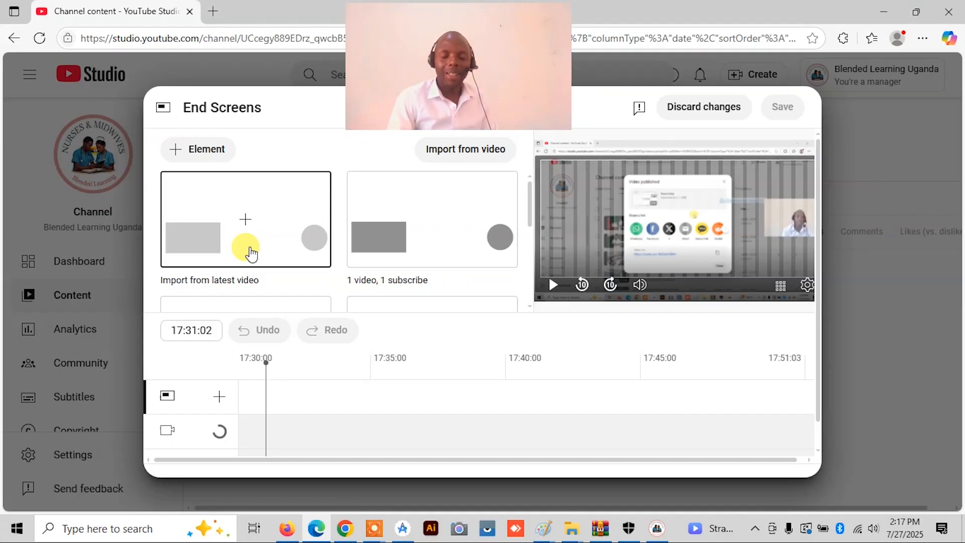
left_click(206, 243)
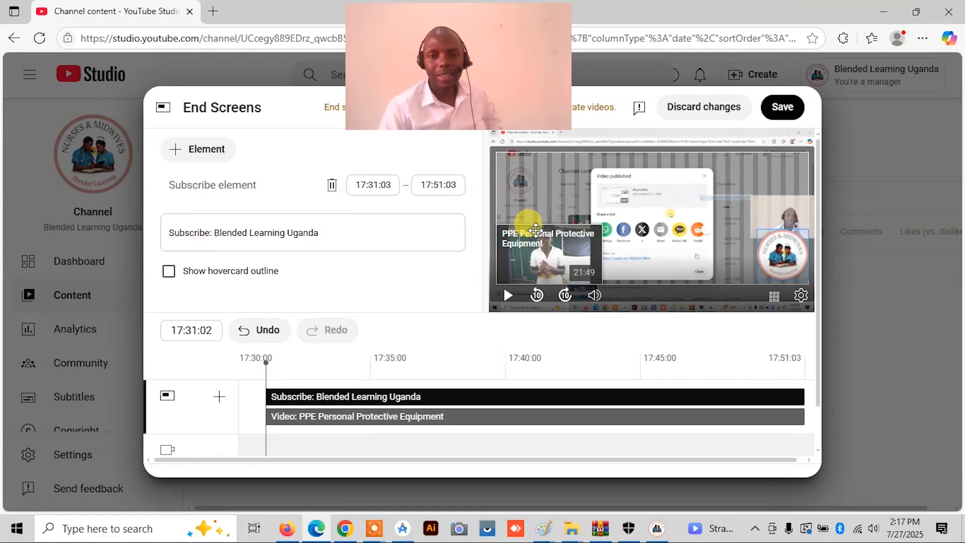
scroll(425, 246, "down", 1)
scroll(425, 246, "up", 1)
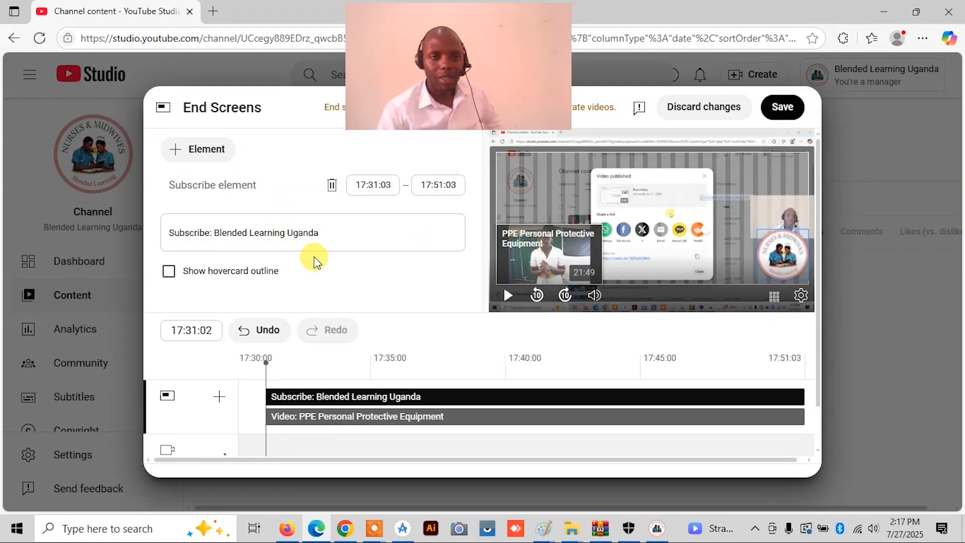
mouse_move(554, 259)
left_mouse_down()
mouse_move(554, 227)
mouse_move(554, 259)
left_mouse_up()
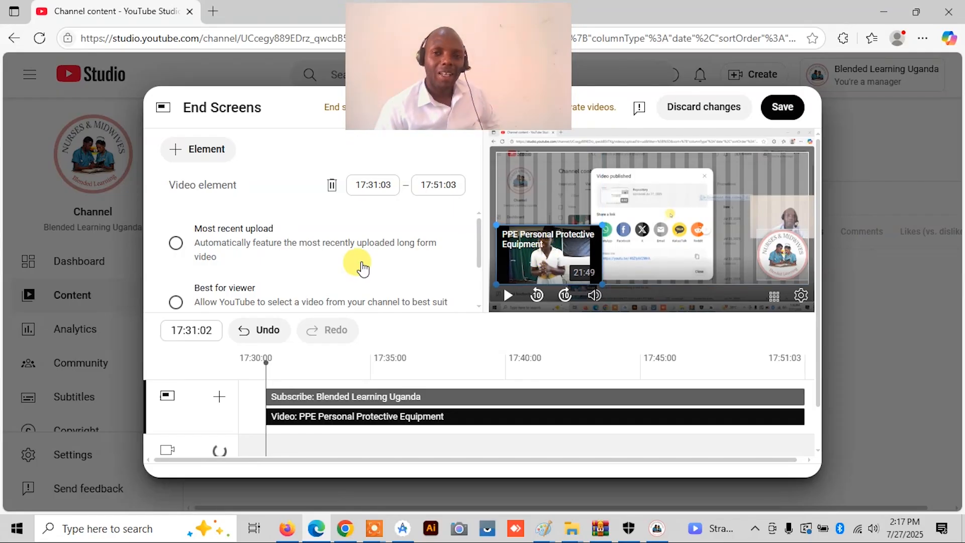
left_click(703, 106)
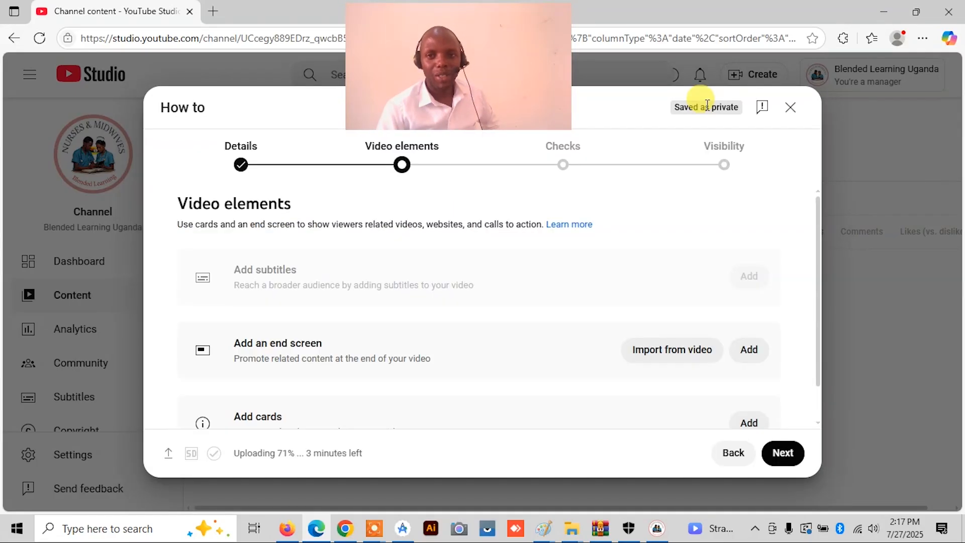
left_click(748, 350)
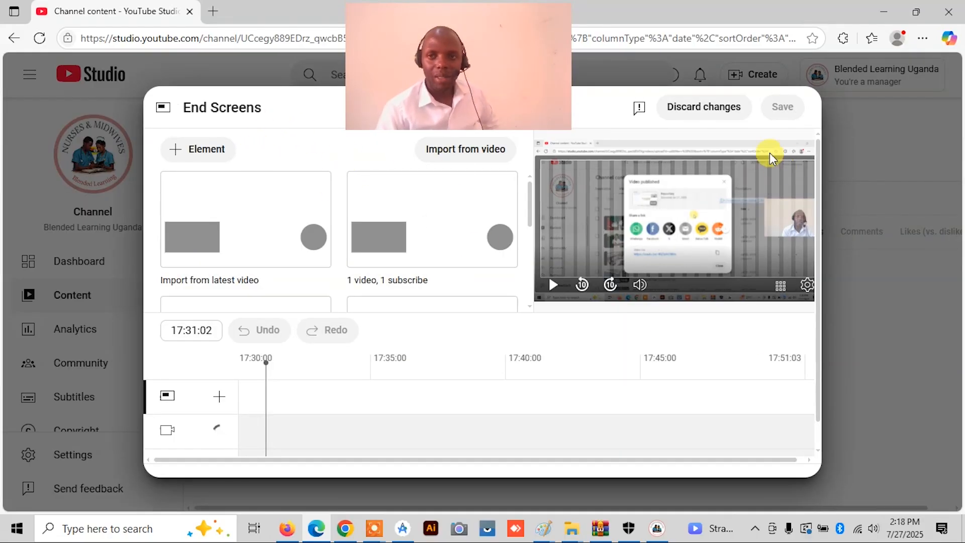
left_click(713, 110)
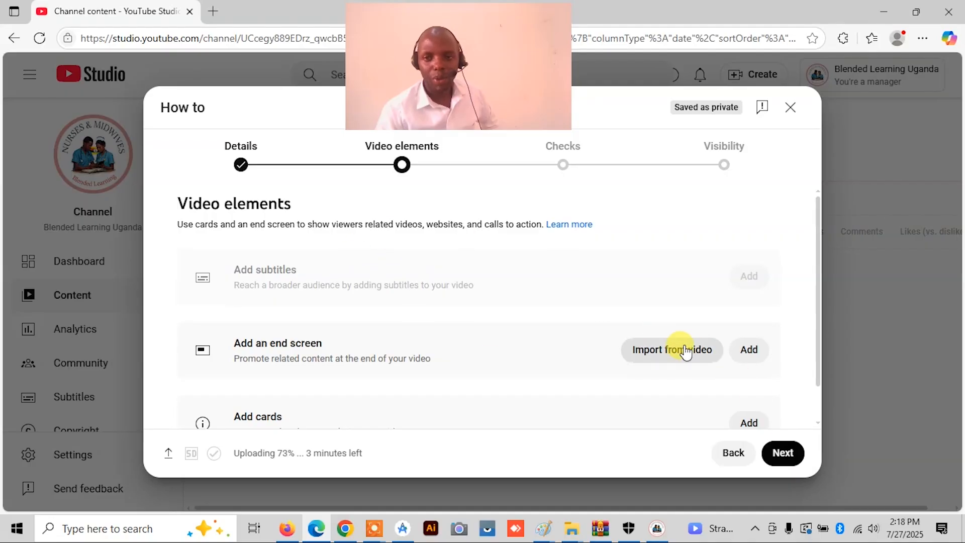
Step: Open the end screen editor for the video and look through the available layout templates
left_click(748, 351)
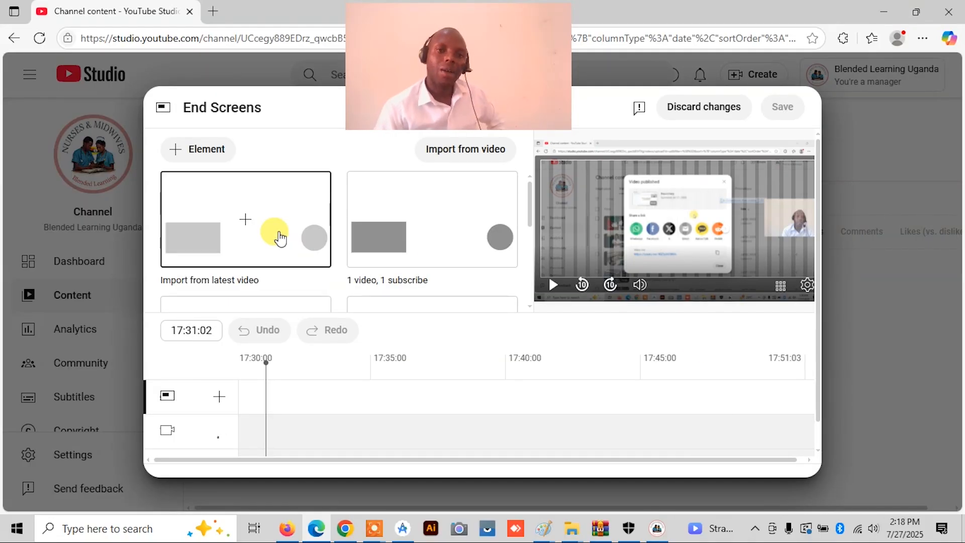
scroll(442, 248, "down", 3)
scroll(452, 255, "down", 2)
scroll(444, 259, "up", 2)
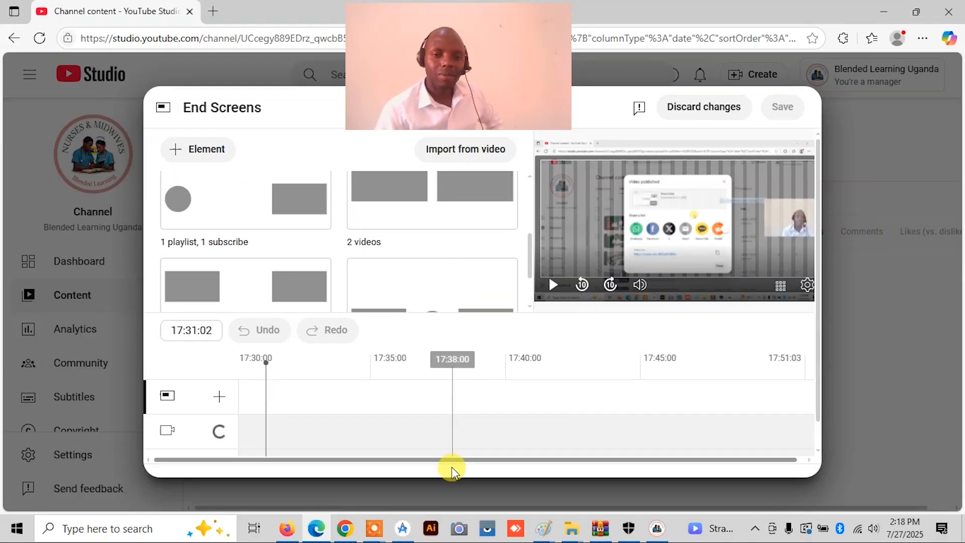
mouse_move(374, 525)
left_click(420, 482)
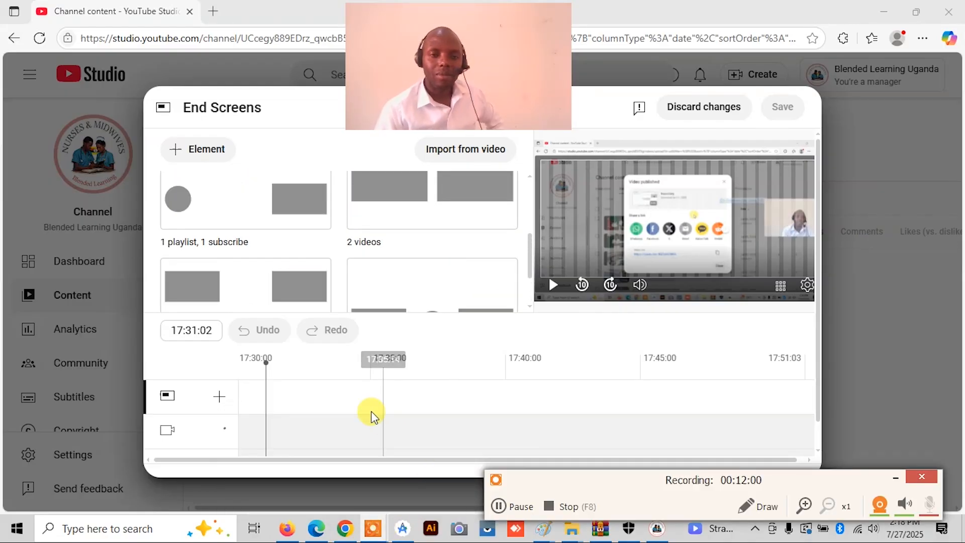
left_click(516, 510)
left_click(510, 508)
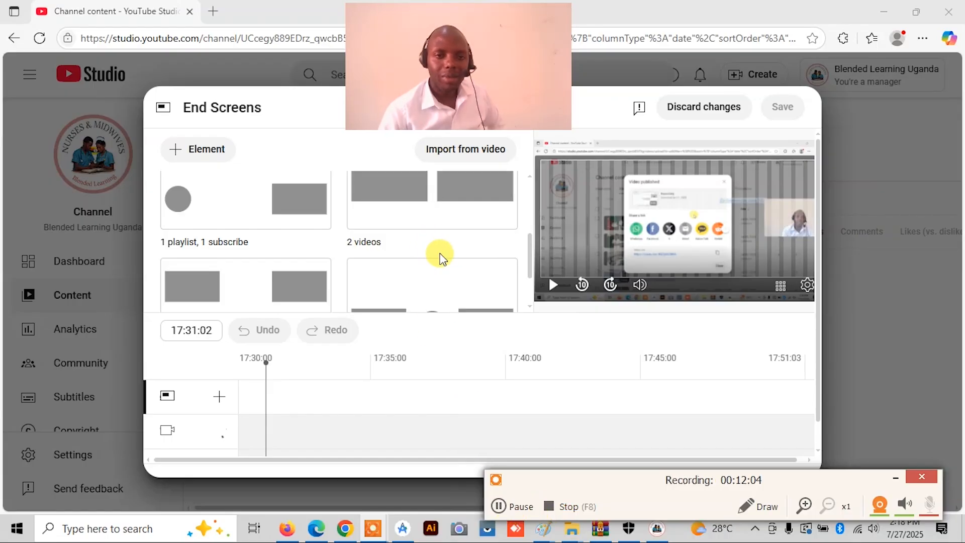
Step: Import the end screen layout from the latest video
scroll(439, 251, "up", 3)
scroll(439, 252, "up", 1)
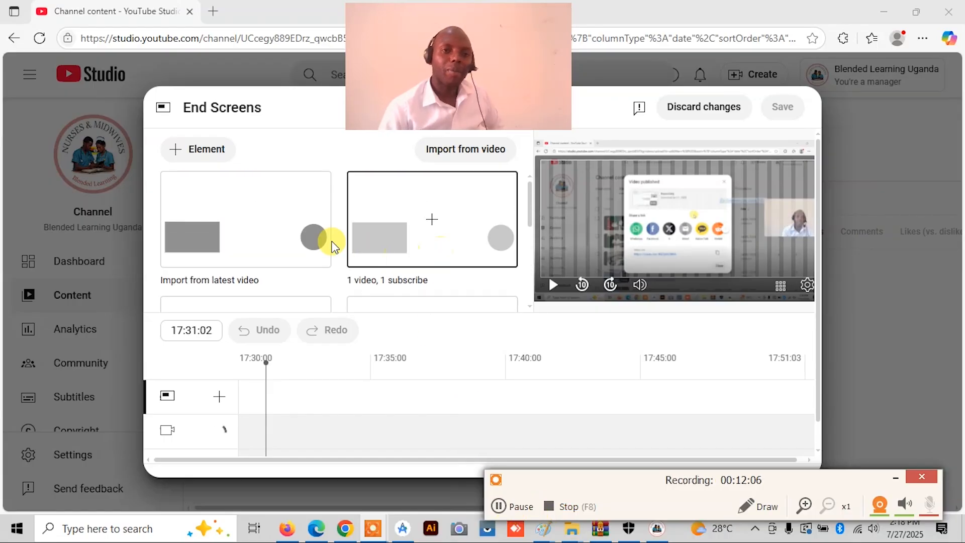
left_click(257, 234)
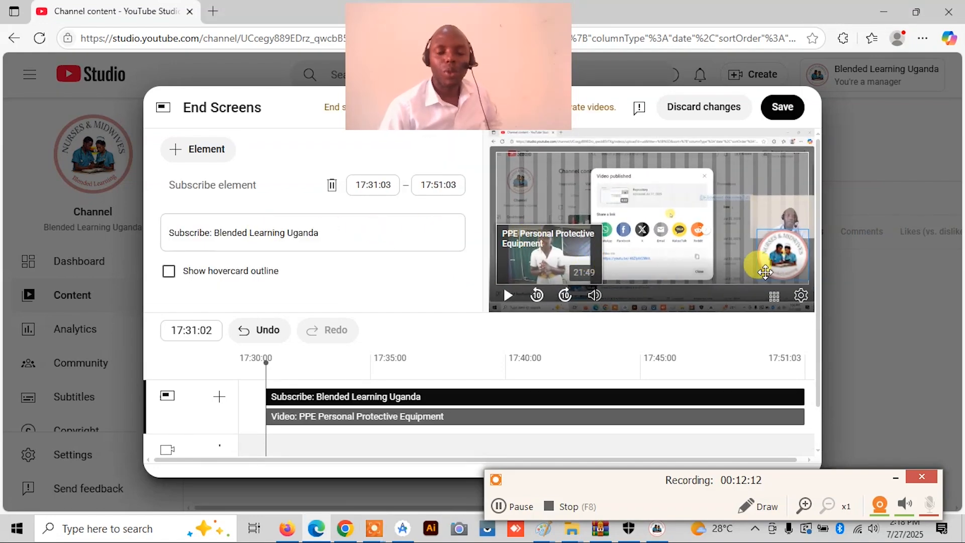
Step: Review the options of the end screen's video element and choose "PPE Personal Protective Equipment" as its specific video
left_click(548, 266)
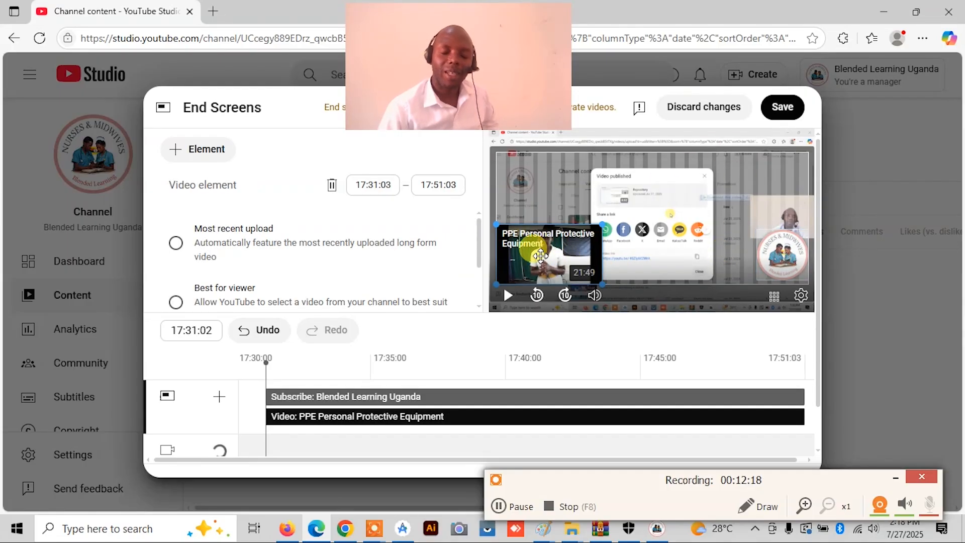
mouse_move(541, 256)
left_mouse_down()
mouse_move(641, 230)
mouse_move(679, 234)
mouse_move(541, 254)
left_mouse_up()
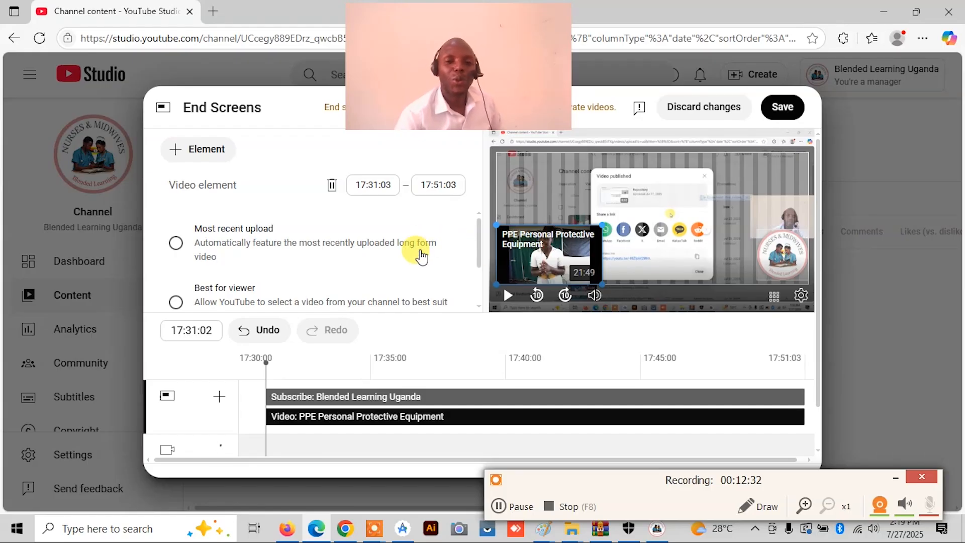
scroll(421, 257, "down", 2)
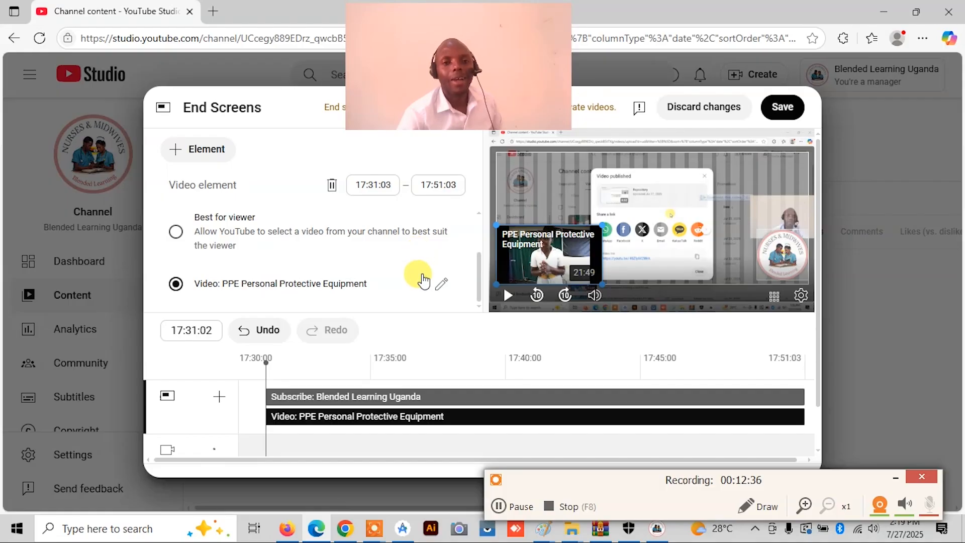
scroll(412, 276, "up", 2)
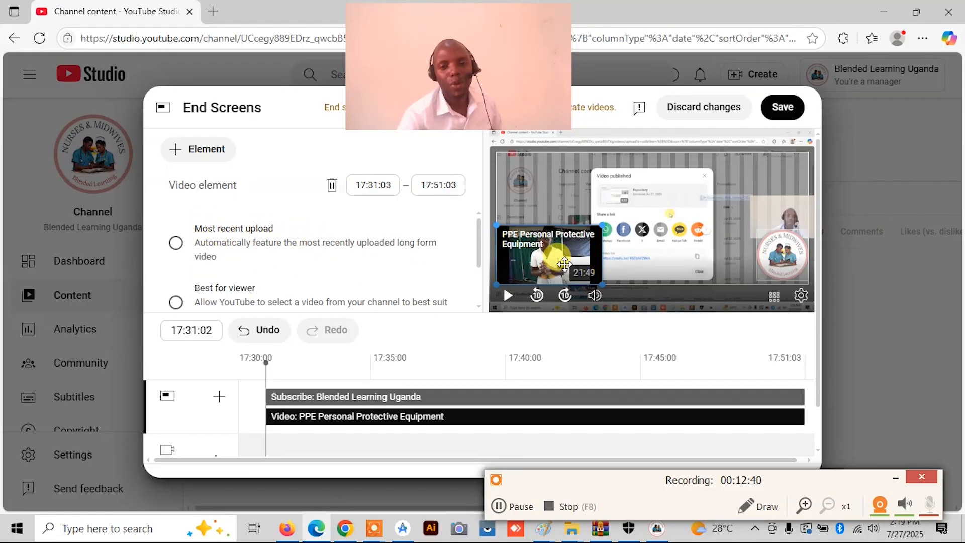
scroll(347, 300, "down", 2)
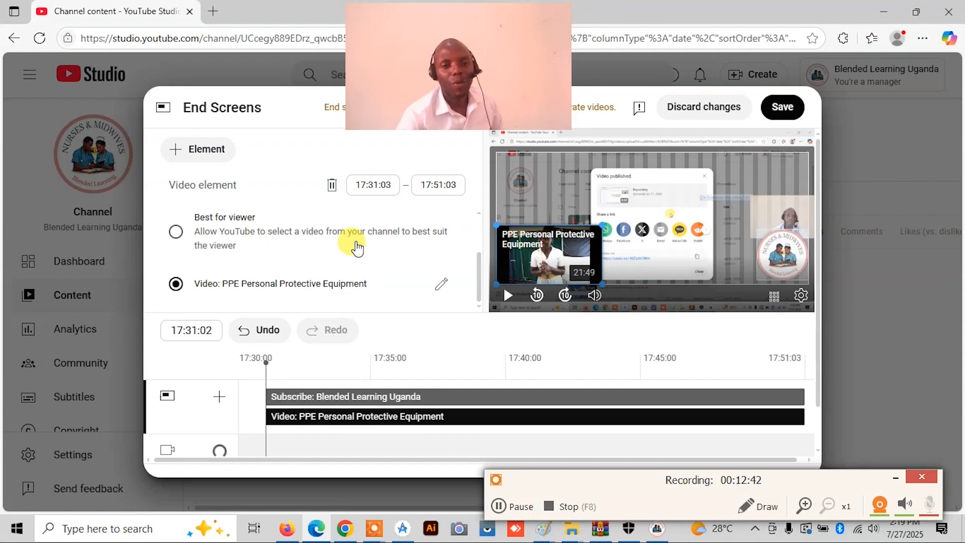
scroll(432, 269, "down", 1)
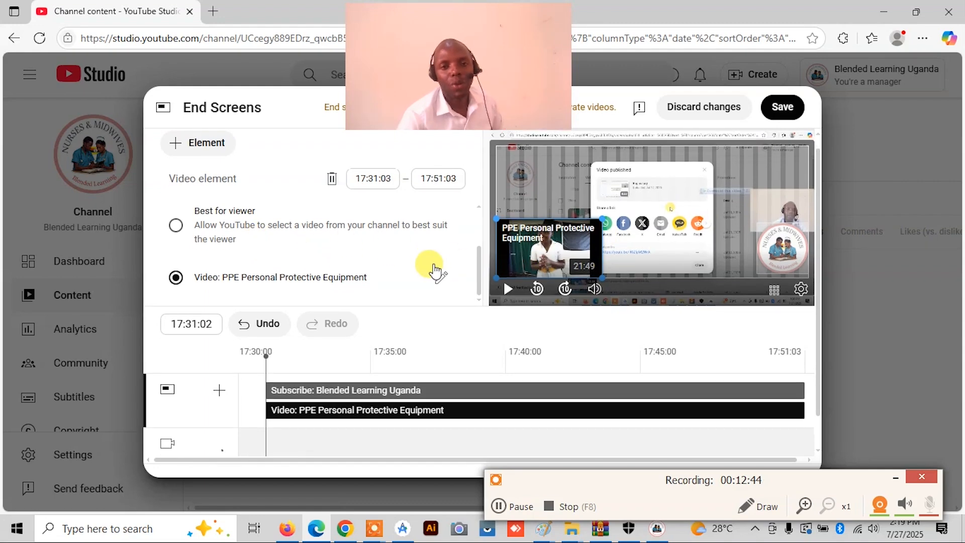
scroll(432, 266, "down", 2)
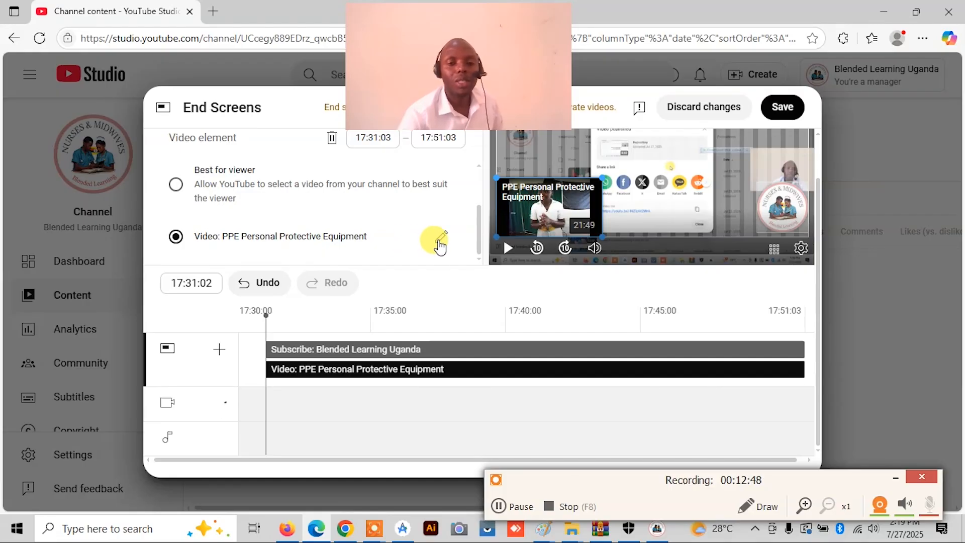
left_click(439, 244)
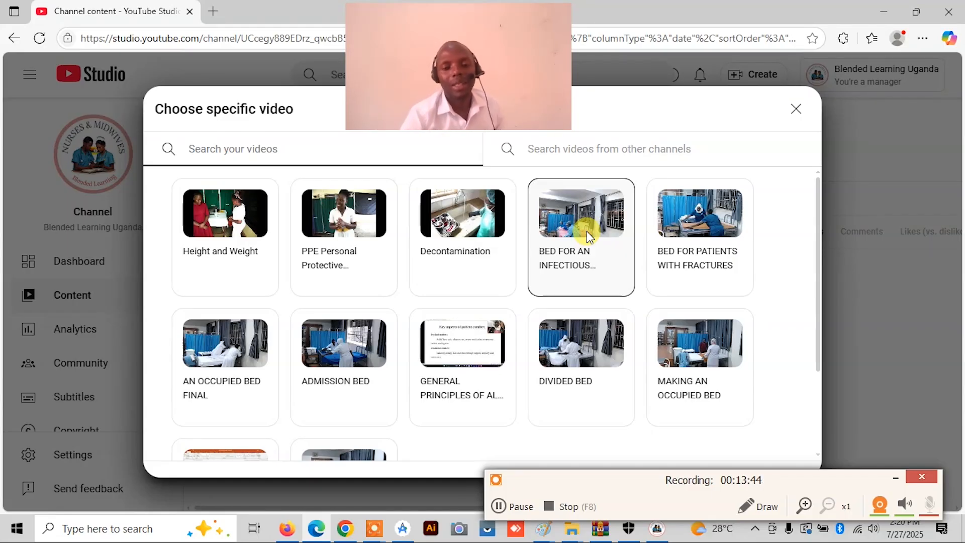
left_click(341, 229)
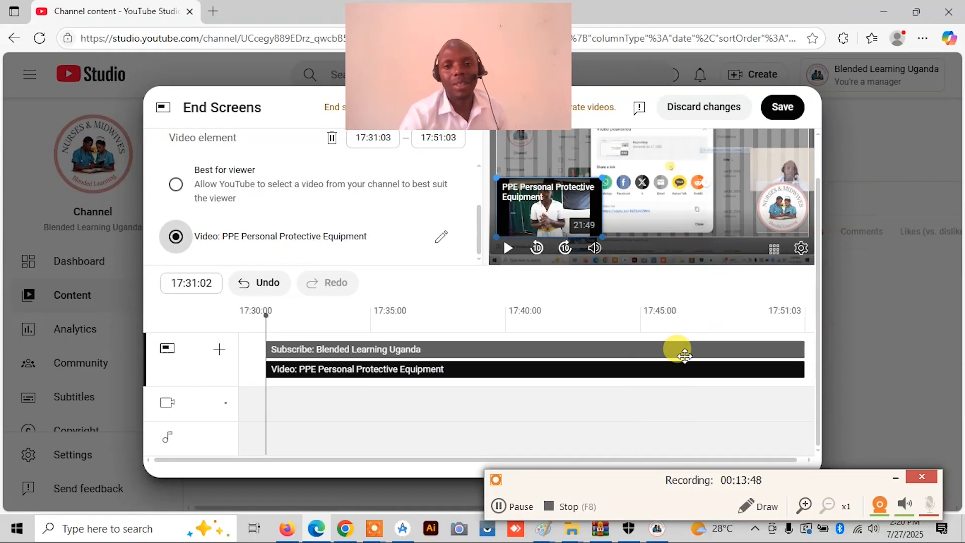
mouse_move(552, 211)
left_mouse_down()
mouse_move(634, 212)
mouse_move(551, 212)
left_mouse_up()
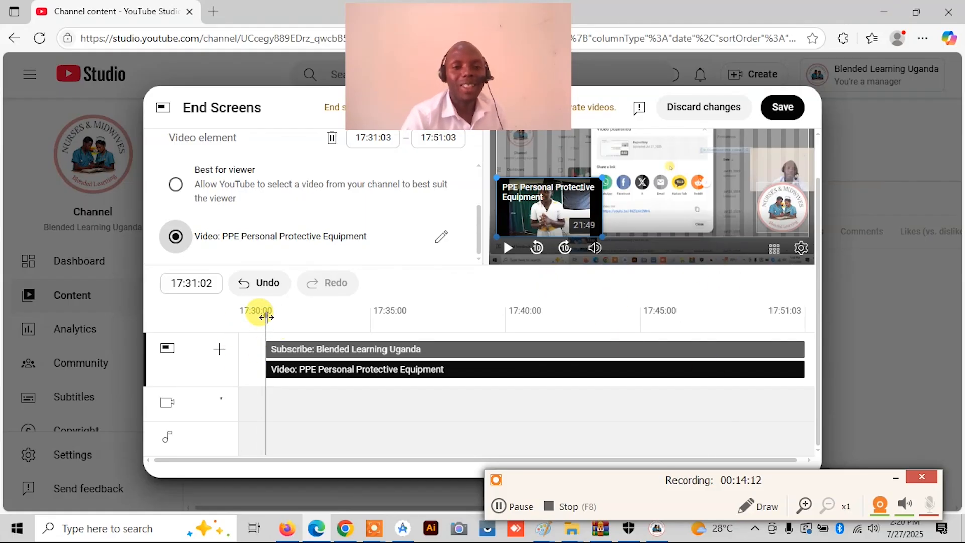
Step: Move the end screen timeline's playhead to 17:45:00 to preview the elements over the video
left_click_drag(266, 316, 639, 312)
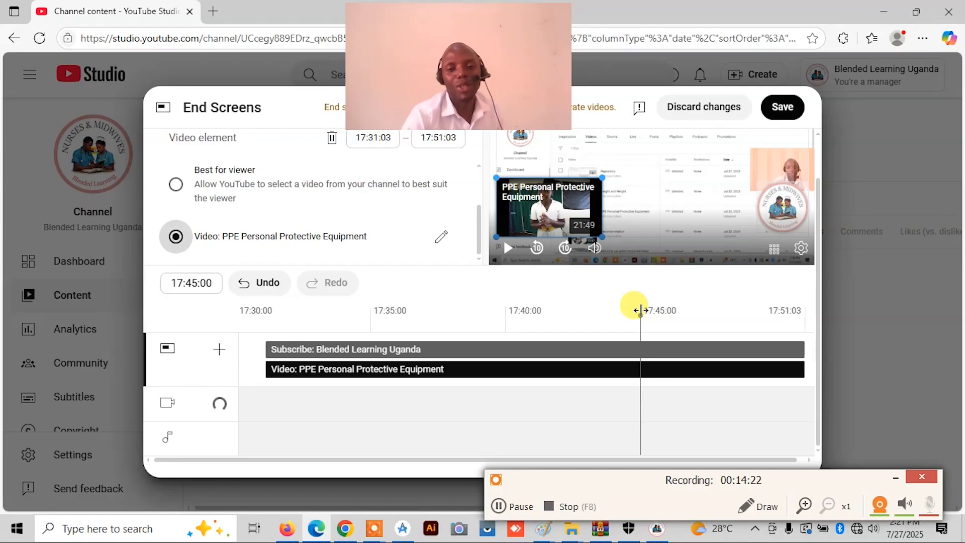
mouse_move(640, 310)
left_mouse_down()
mouse_move(274, 322)
mouse_move(641, 320)
left_mouse_up()
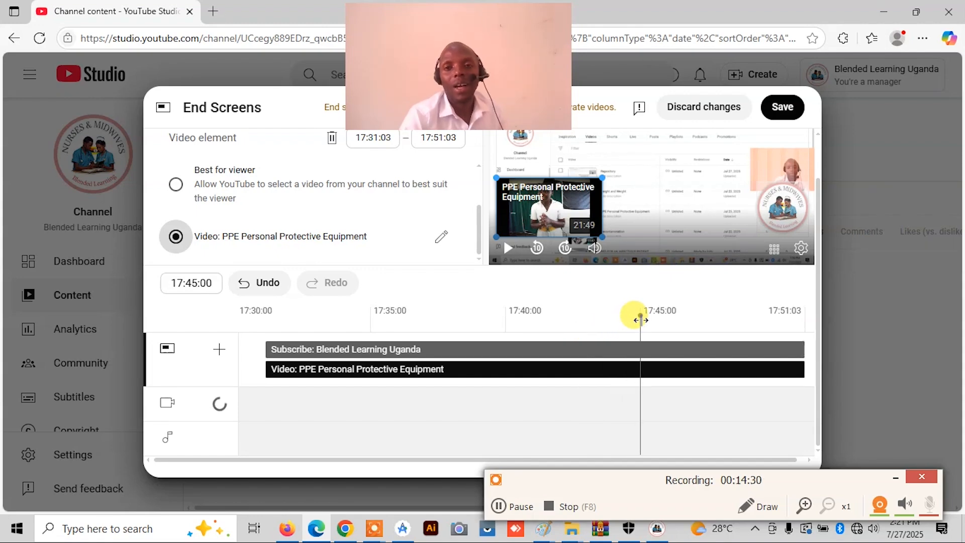
mouse_move(640, 320)
left_mouse_down()
mouse_move(799, 317)
mouse_move(221, 315)
mouse_move(717, 319)
mouse_move(641, 318)
left_mouse_up()
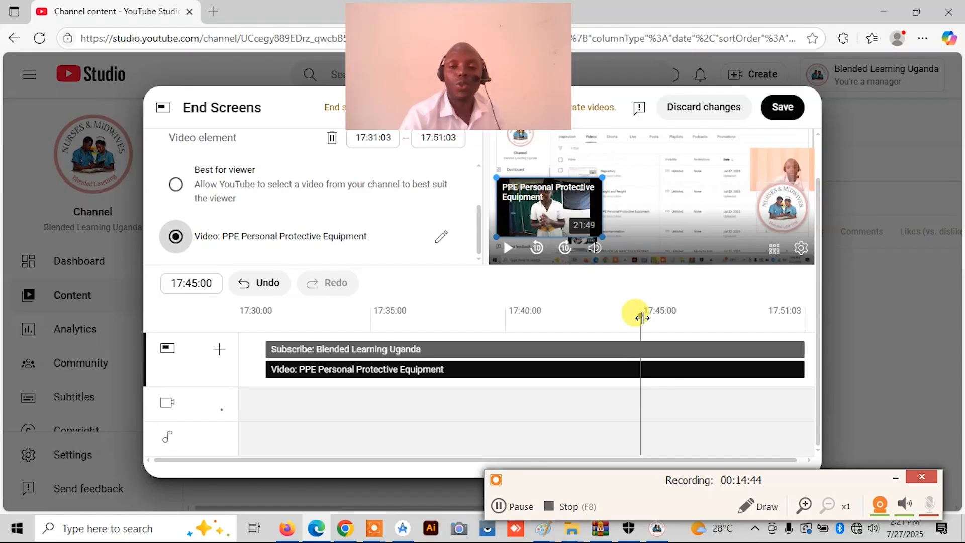
mouse_move(641, 318)
left_mouse_down()
mouse_move(553, 318)
mouse_move(639, 317)
left_mouse_up()
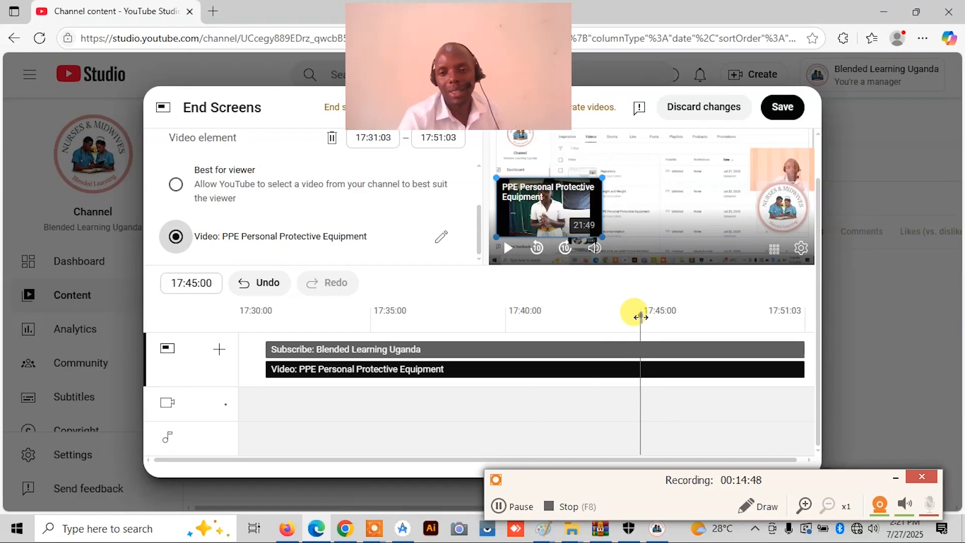
left_click_drag(621, 485, 646, 484)
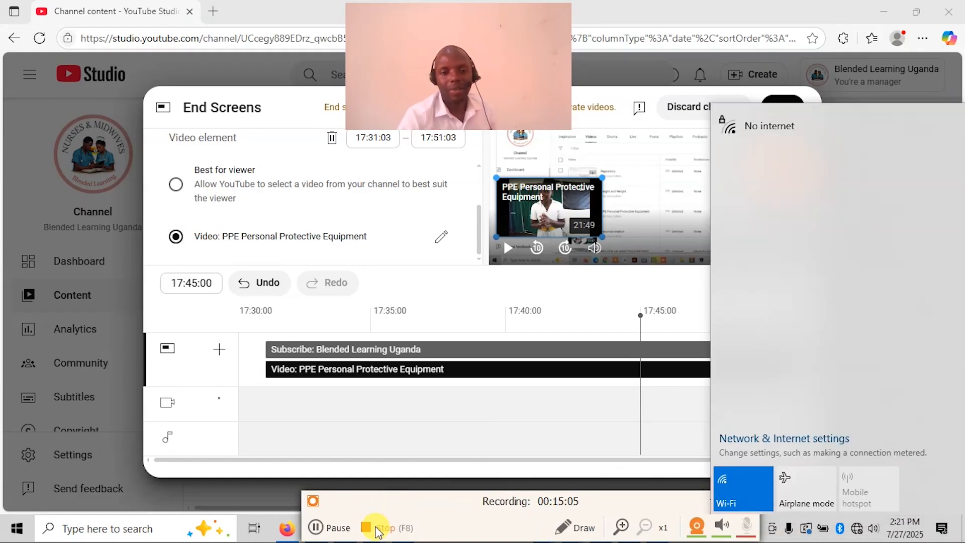
left_click(314, 527)
left_click(320, 528)
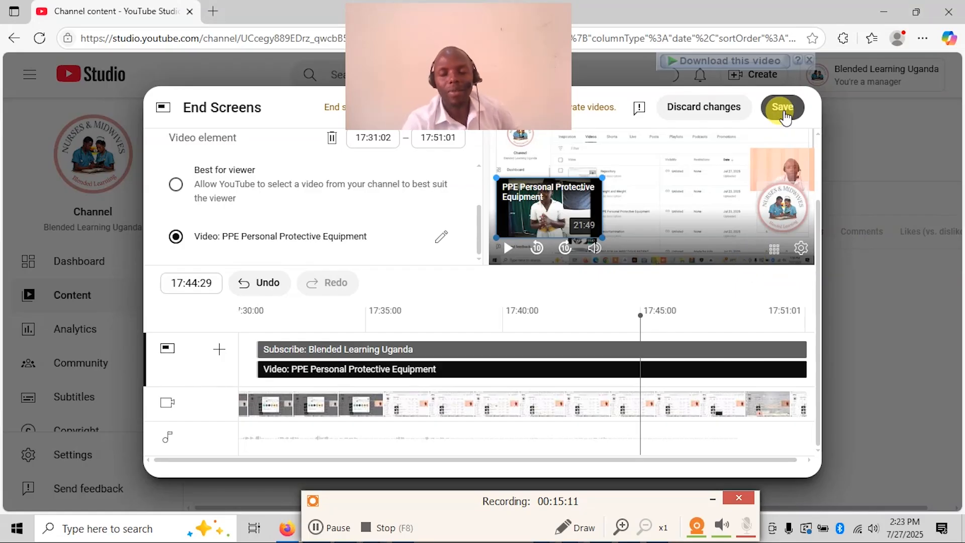
Step: Save the end screen and proceed through the copyright checks to the visibility stage
left_click(782, 109)
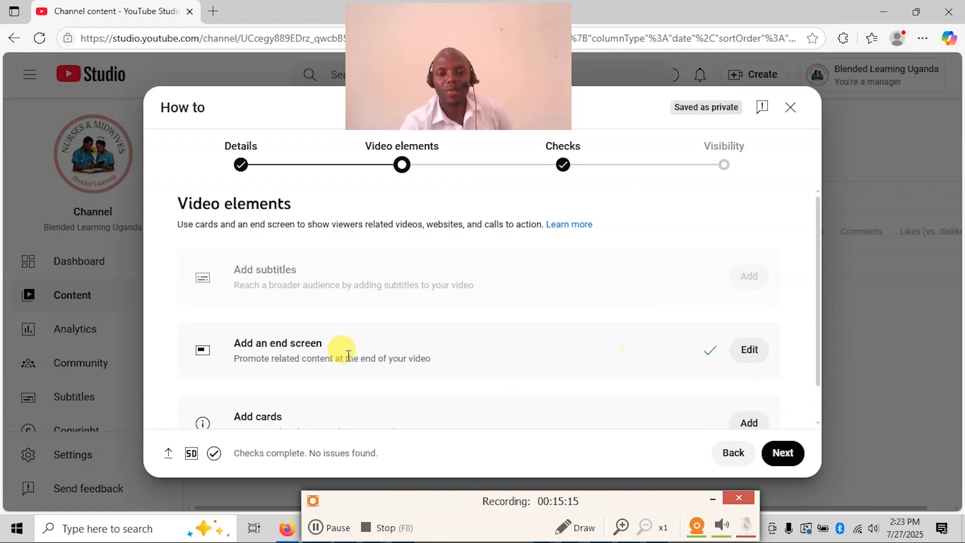
left_click(791, 455)
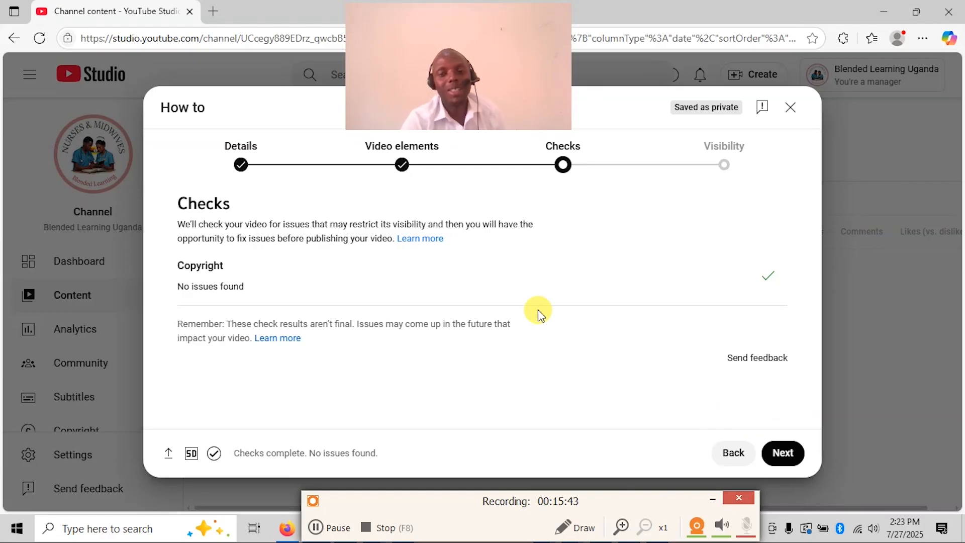
left_click(784, 454)
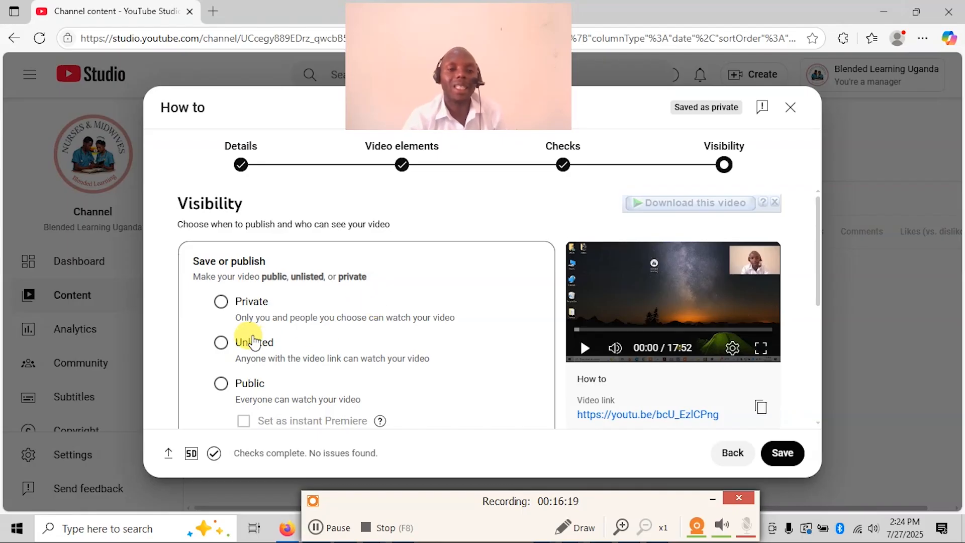
Step: Set the video's visibility to Unlisted and save the upload
left_click(226, 349)
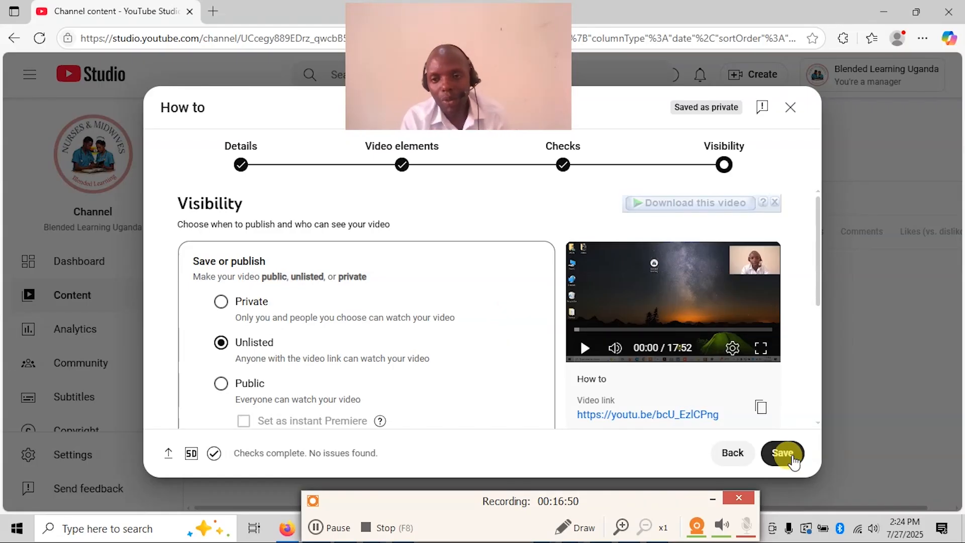
left_click(784, 452)
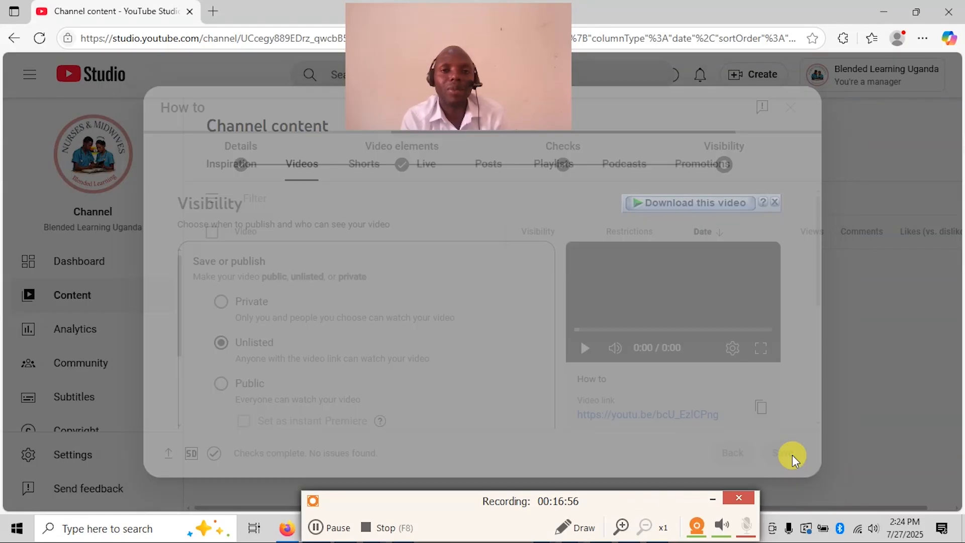